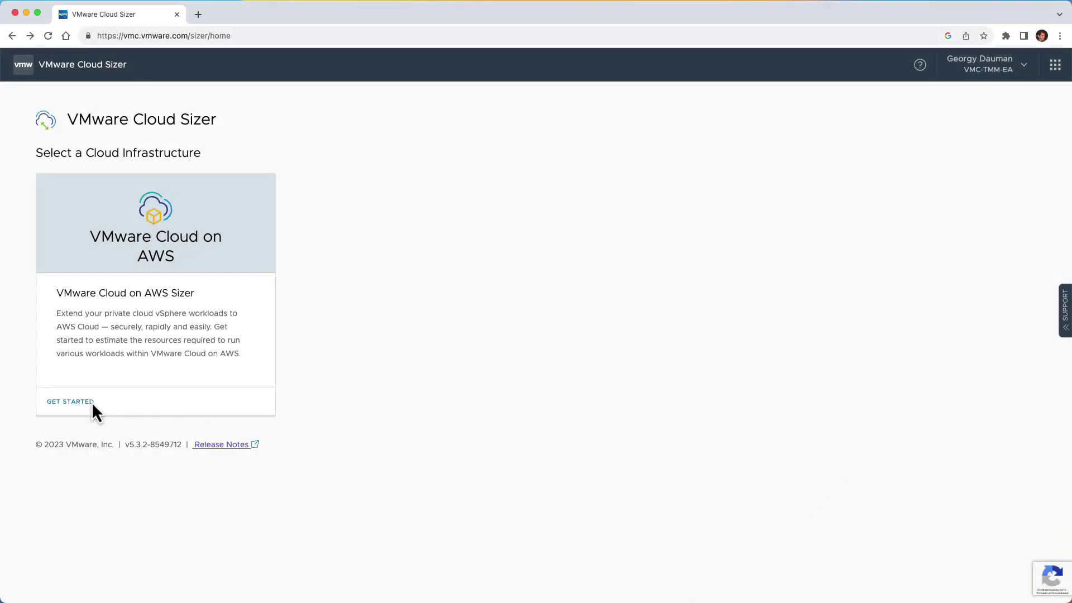
- Start a new VMware Cloud on AWS project in the classic Advanced Sizer with manually entered workload data
{"action": "left_click", "coordinate": [93, 403]}
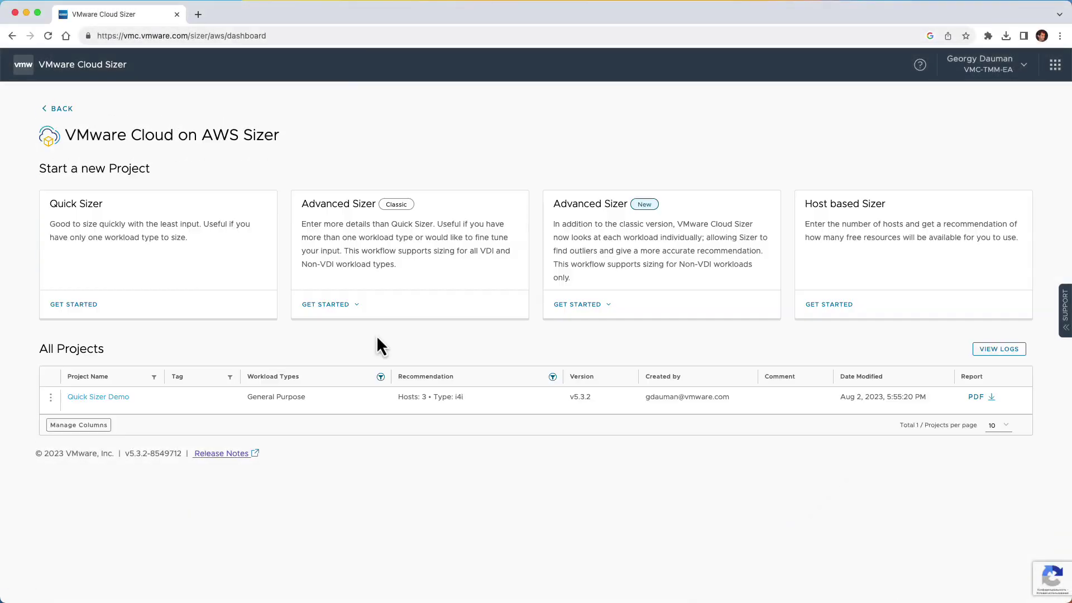
{"action": "left_click", "coordinate": [356, 309]}
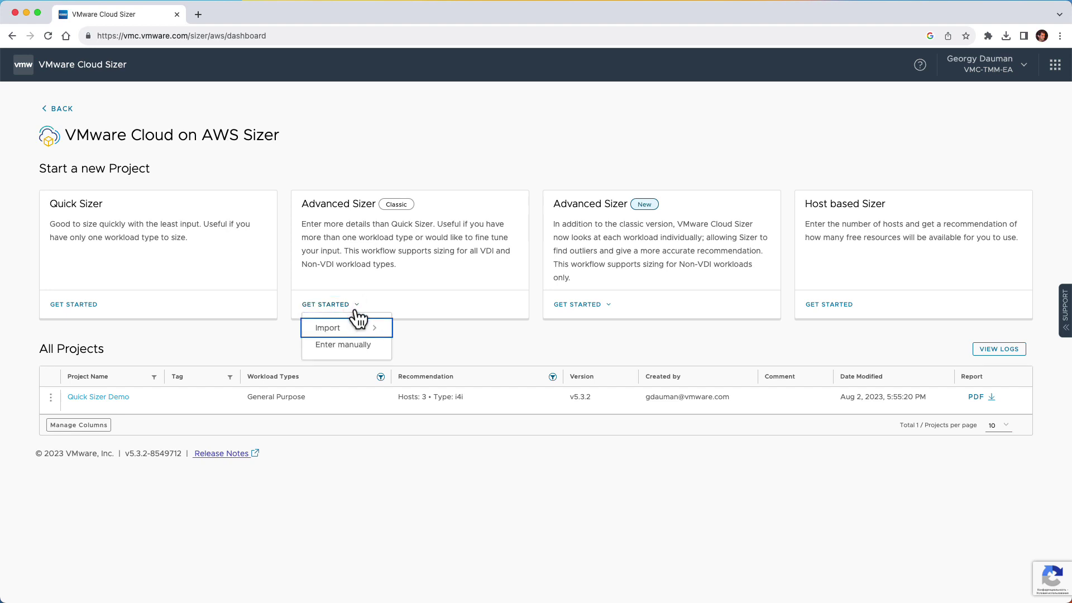
{"action": "left_click", "coordinate": [358, 331]}
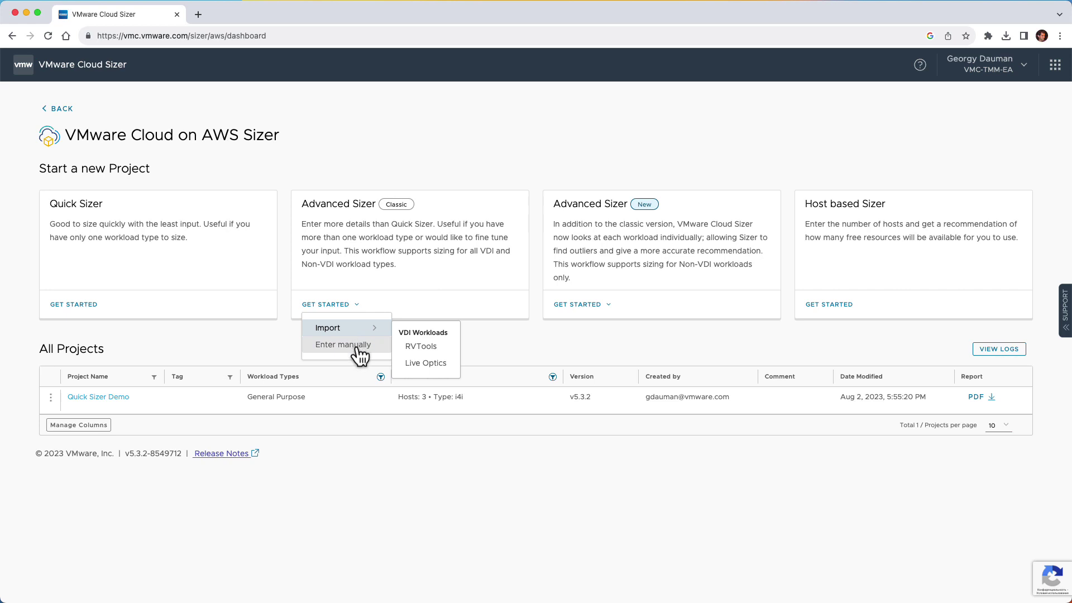
{"action": "left_click", "coordinate": [356, 348]}
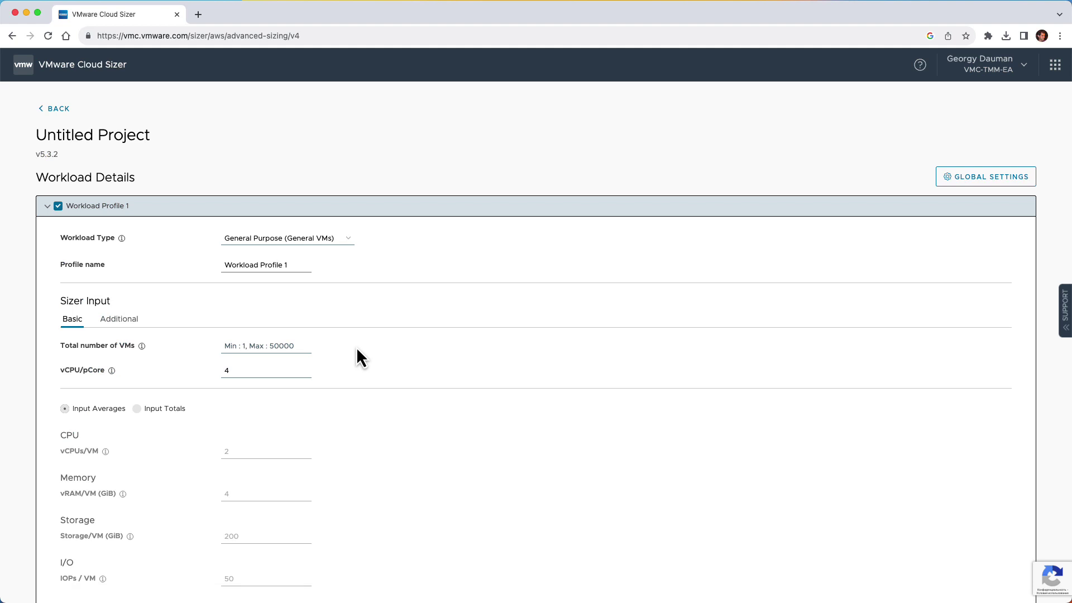
- Set the total number of VMs in Workload Profile 1 to 100, keeping the other basic sizer inputs
{"action": "left_click", "coordinate": [287, 347]}
{"action": "type", "text": "100"}
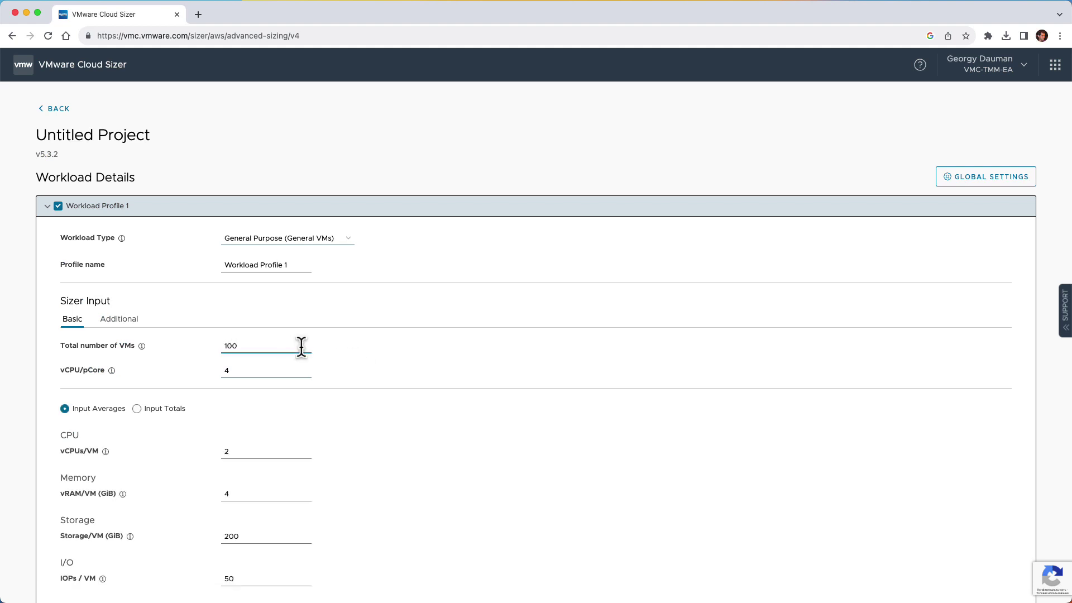
{"action": "left_click", "coordinate": [300, 369]}
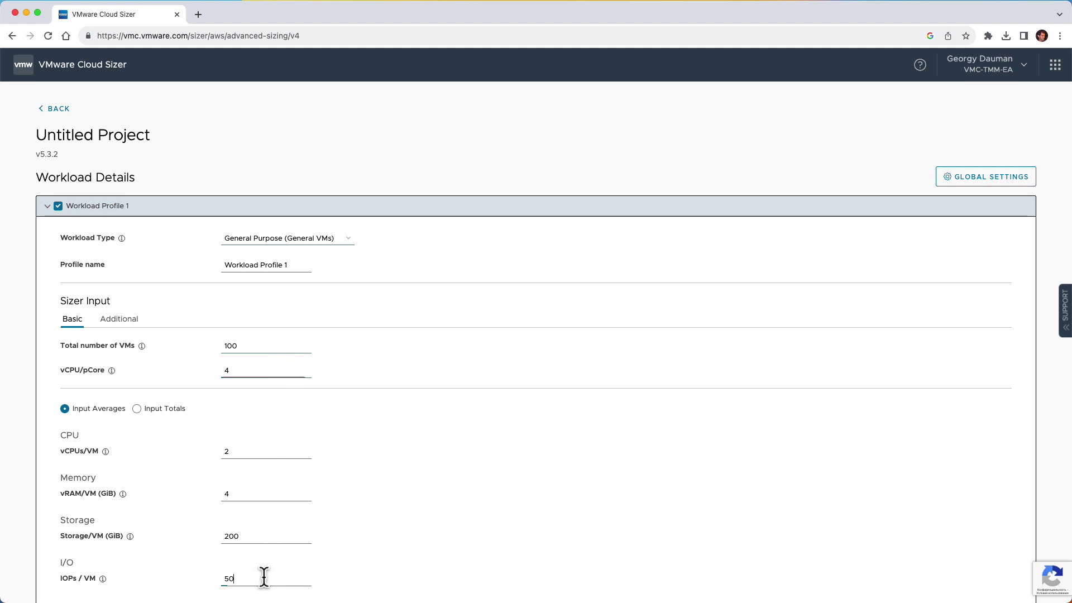
{"action": "left_click", "coordinate": [265, 577]}
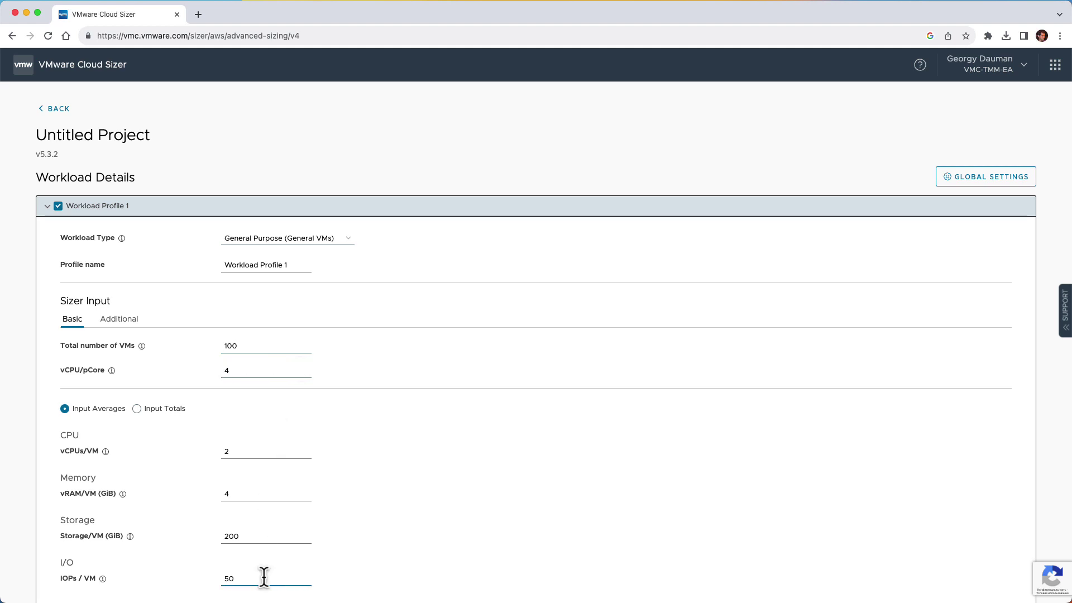
- Examine the profile's additional sizer inputs for CPU, memory, storage and I/O, including the I/O pattern, size and ratio options
{"action": "left_click", "coordinate": [119, 321]}
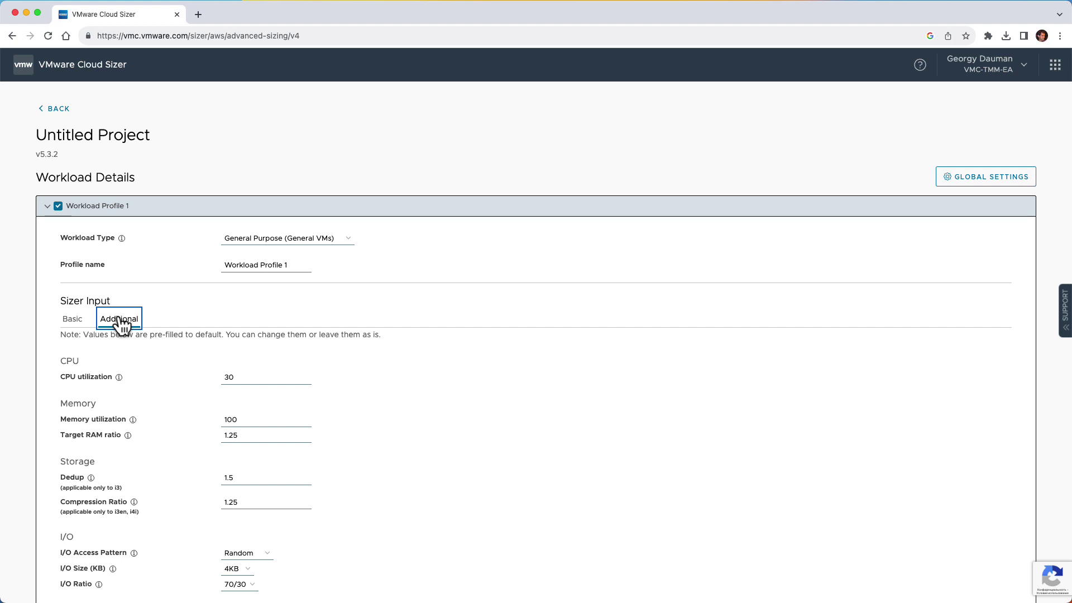
{"action": "left_click", "coordinate": [275, 375]}
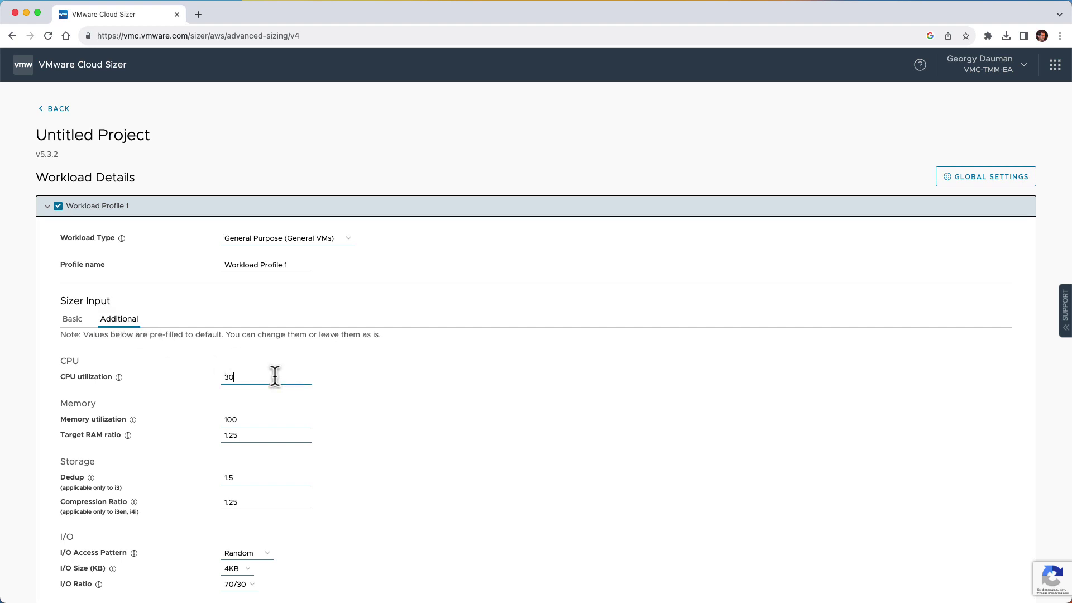
{"action": "left_click", "coordinate": [280, 419]}
{"action": "left_click", "coordinate": [280, 442]}
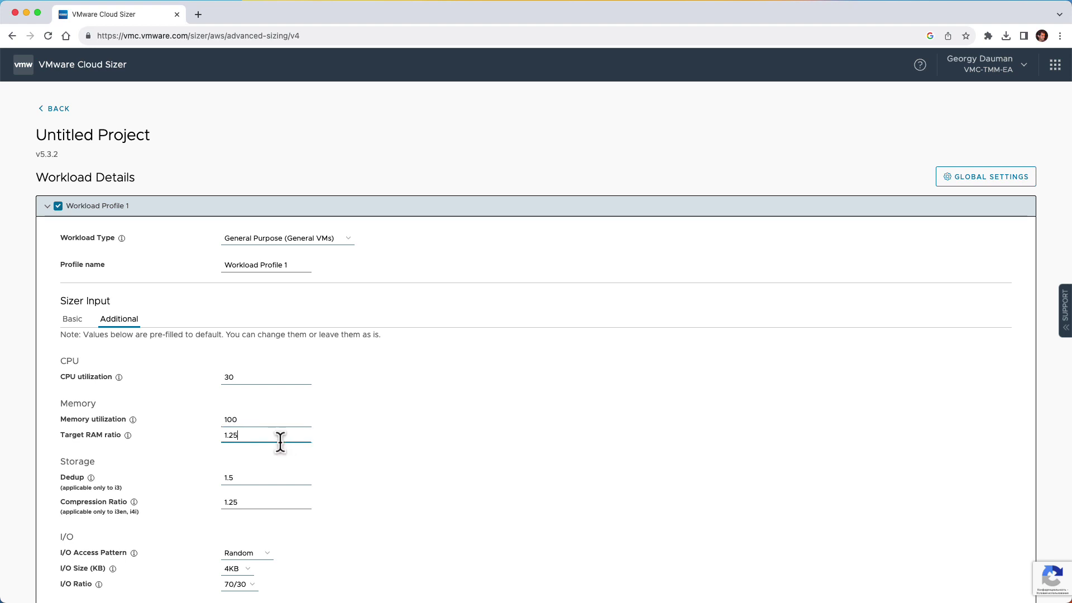
{"action": "left_click", "coordinate": [280, 476]}
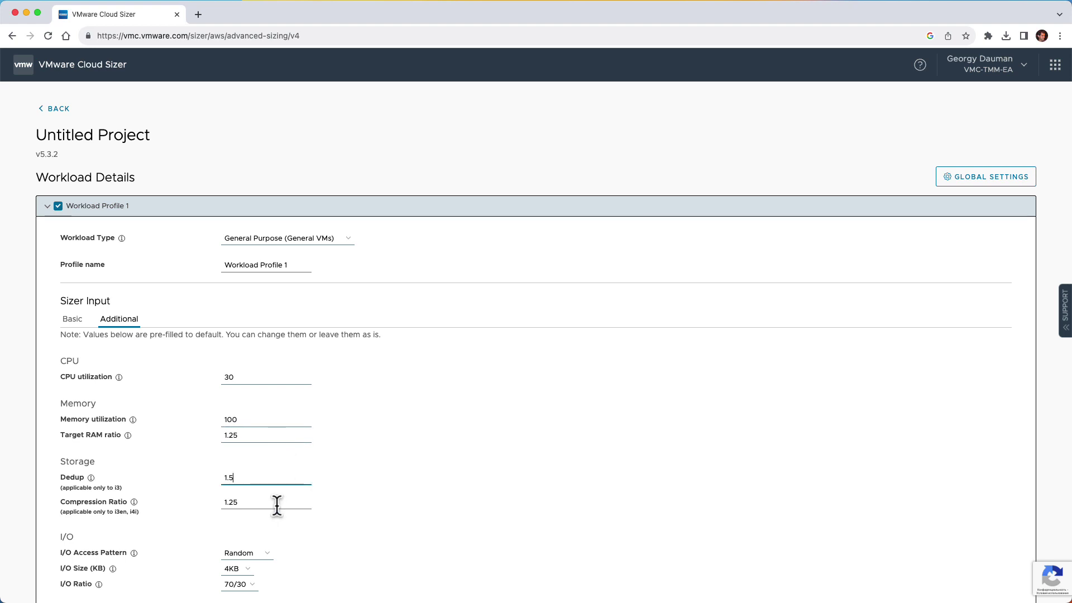
{"action": "left_click", "coordinate": [277, 505]}
{"action": "left_click", "coordinate": [269, 552]}
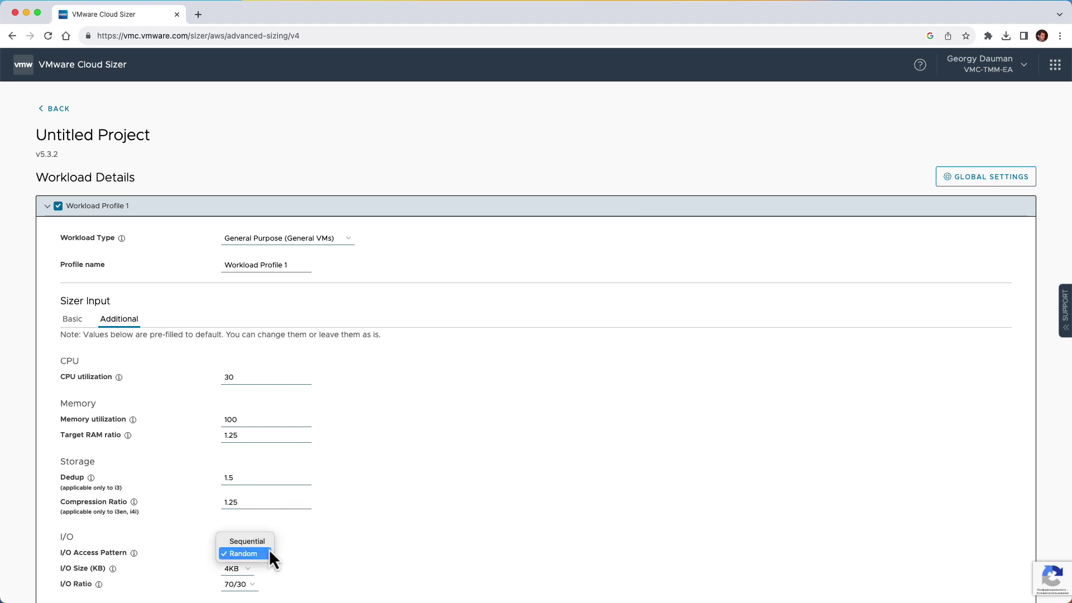
{"action": "left_click", "coordinate": [269, 553]}
{"action": "left_click", "coordinate": [259, 578]}
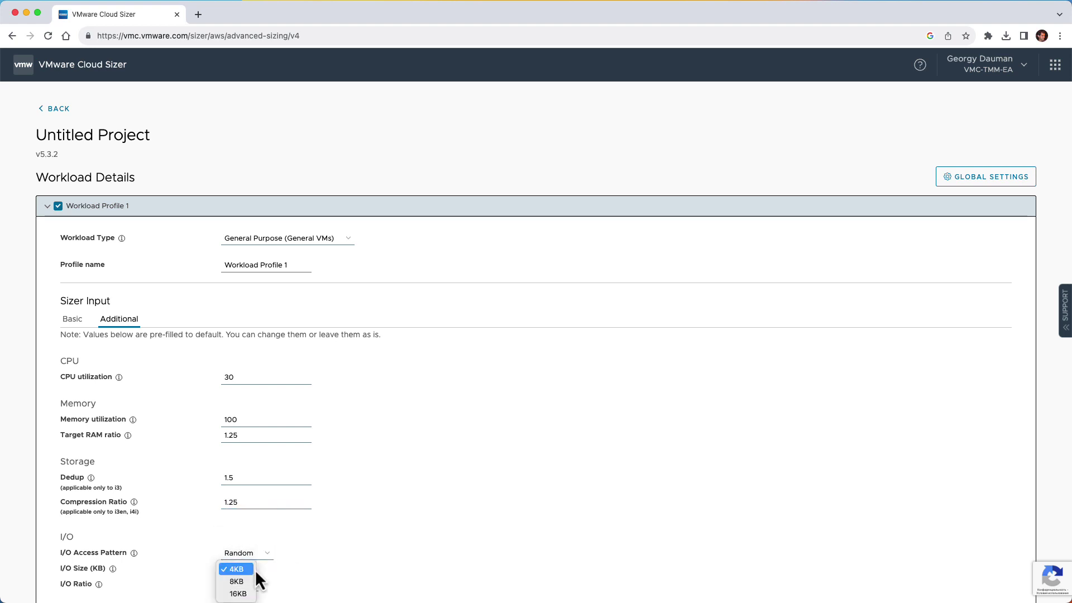
{"action": "left_click", "coordinate": [277, 582]}
{"action": "left_click", "coordinate": [258, 590]}
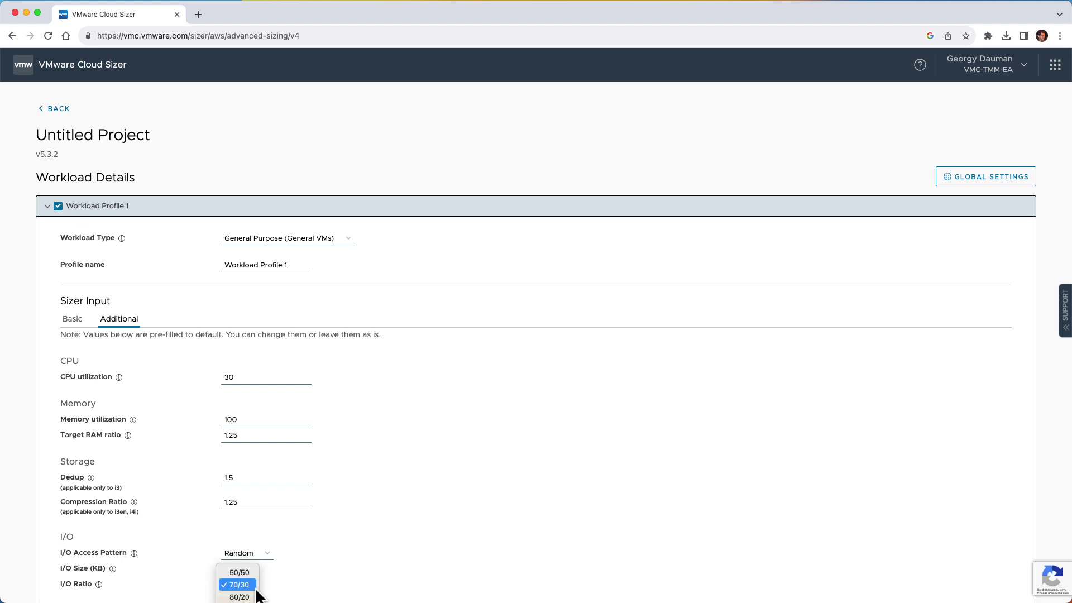
{"action": "left_click", "coordinate": [280, 587]}
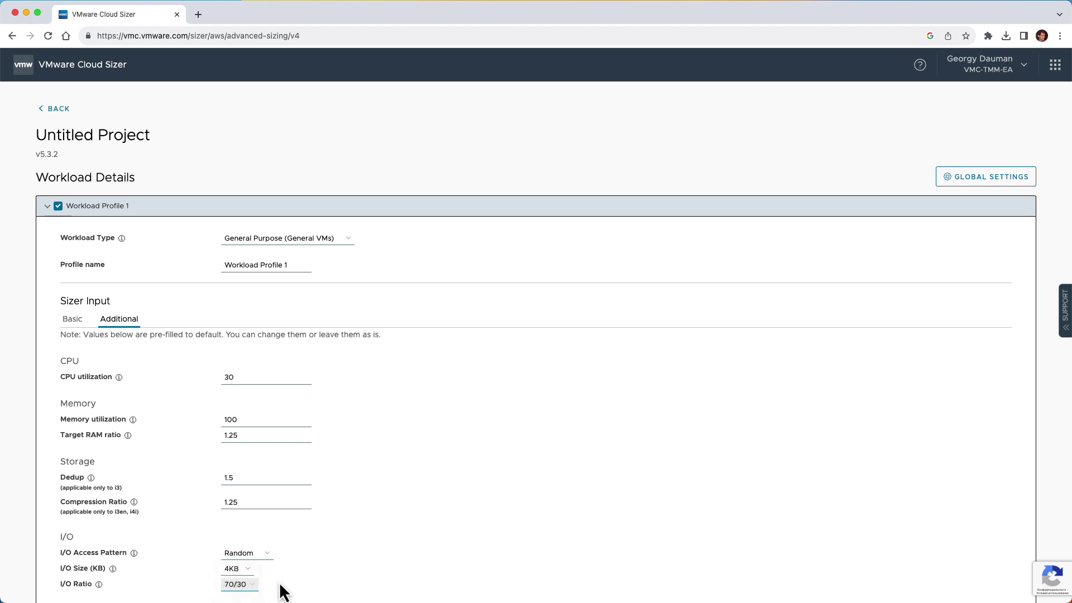
- Rename the general purpose workload profile as GP
{"action": "triple_click", "coordinate": [294, 266]}
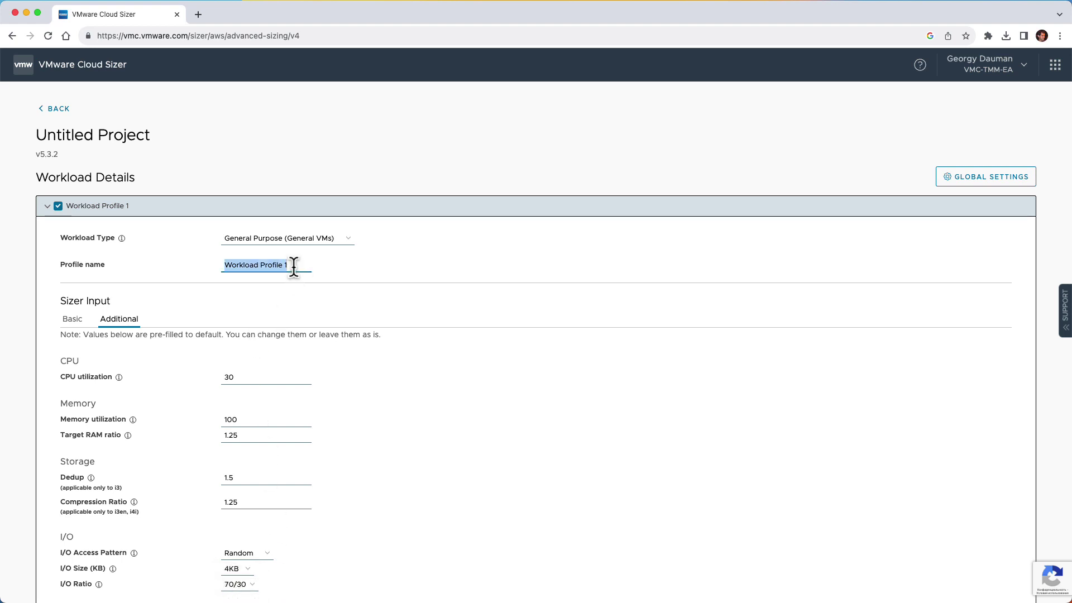
{"action": "type", "text": "GP"}
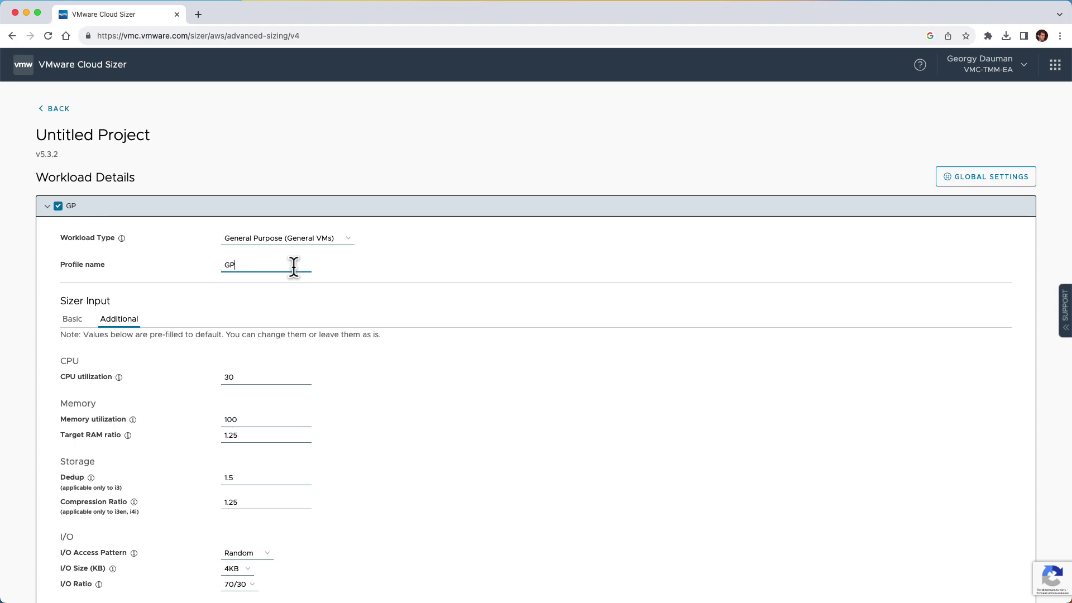
- Examine the global settings for SDDC appliance size, stretched cluster, fault tolerance, CPU headroom and hyper-threading weight, leaving without saving
{"action": "left_click", "coordinate": [953, 183]}
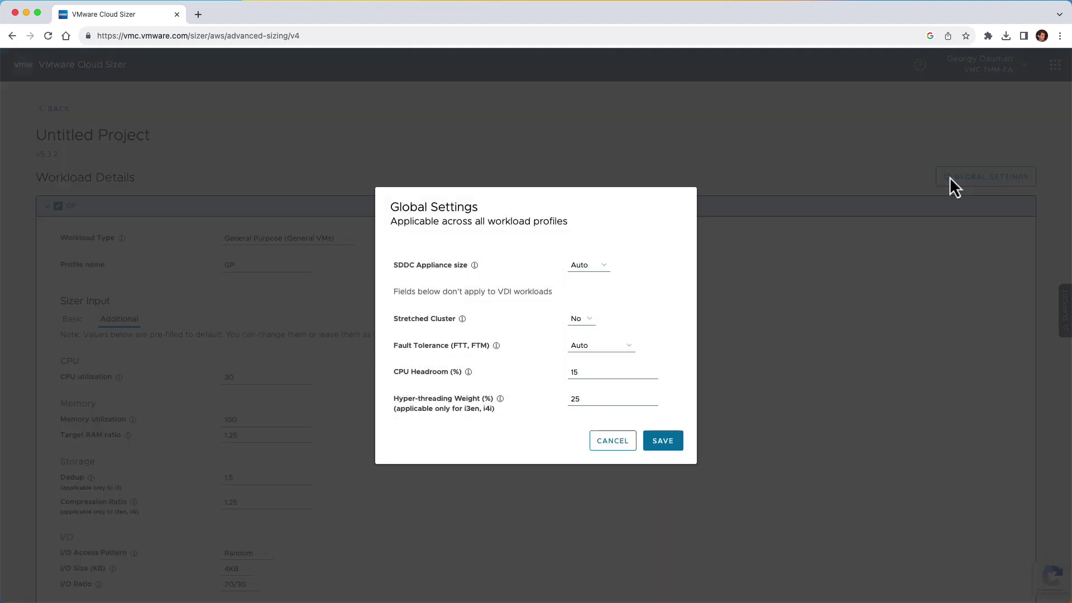
{"action": "left_click", "coordinate": [601, 268]}
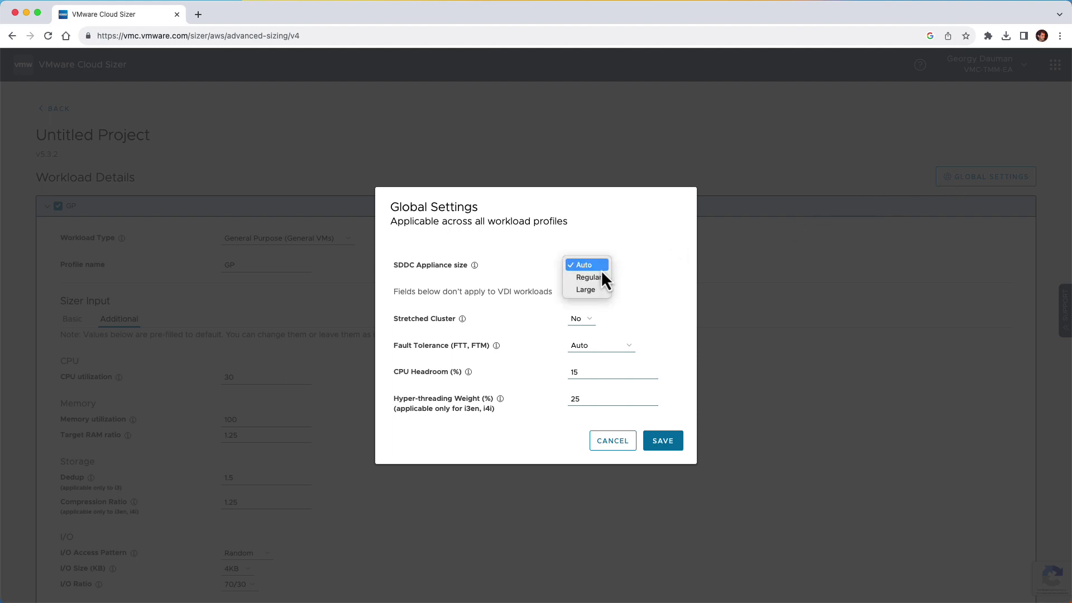
{"action": "left_click", "coordinate": [645, 273]}
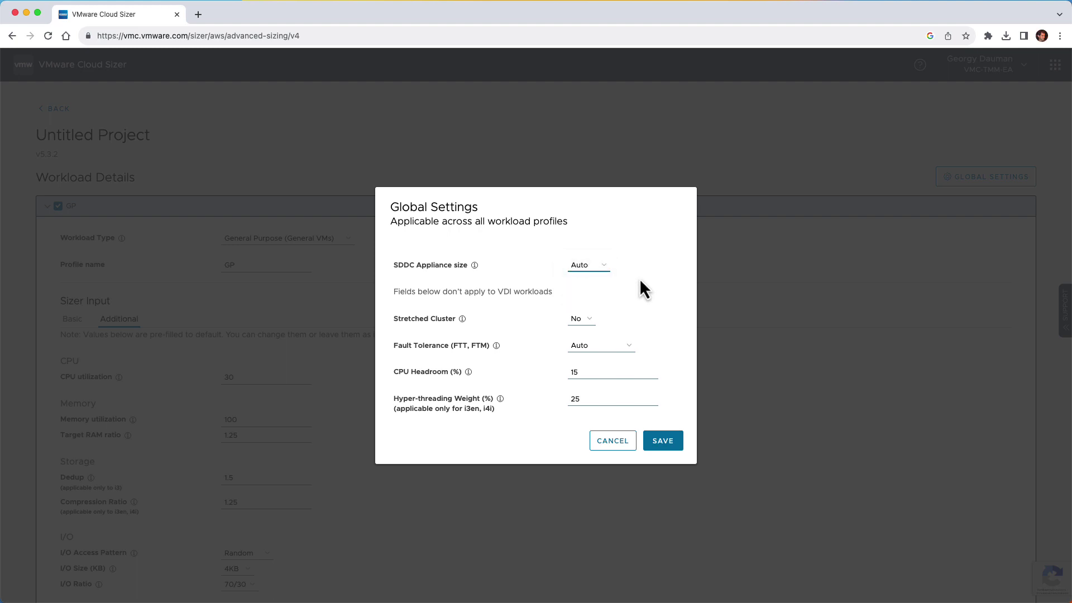
{"action": "left_click", "coordinate": [592, 321]}
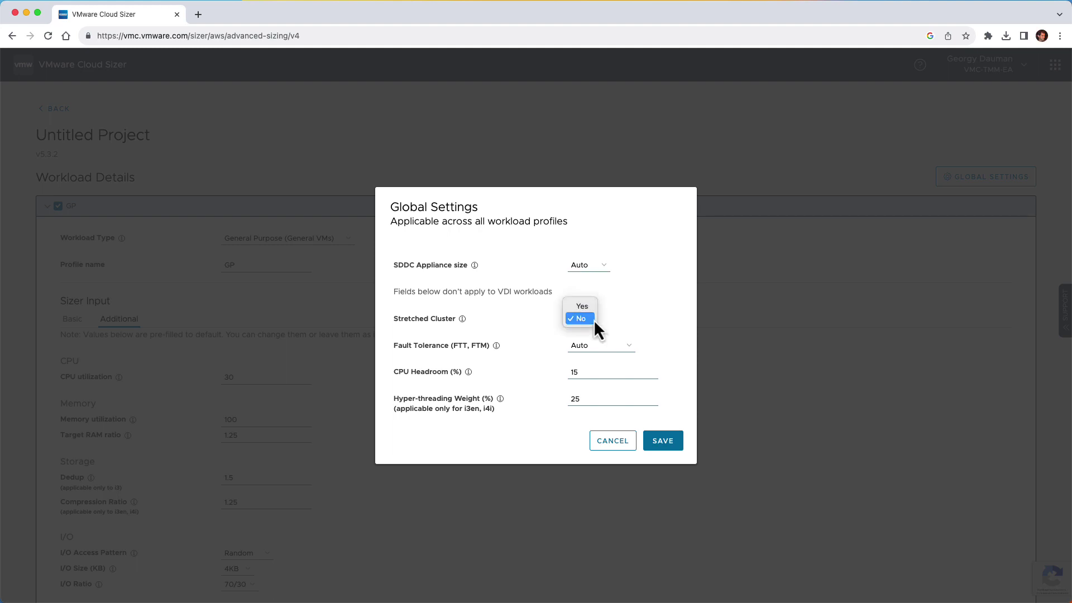
{"action": "left_click", "coordinate": [625, 311]}
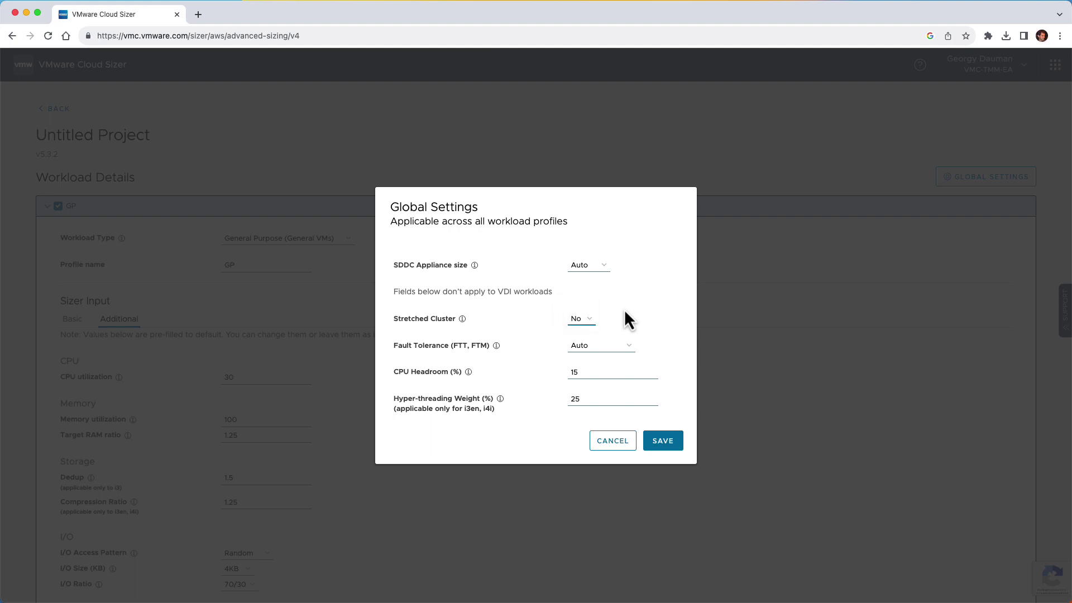
{"action": "left_click", "coordinate": [622, 345]}
{"action": "left_click", "coordinate": [622, 345]}
{"action": "left_click", "coordinate": [638, 376]}
{"action": "left_click", "coordinate": [635, 402]}
{"action": "left_click", "coordinate": [618, 442]}
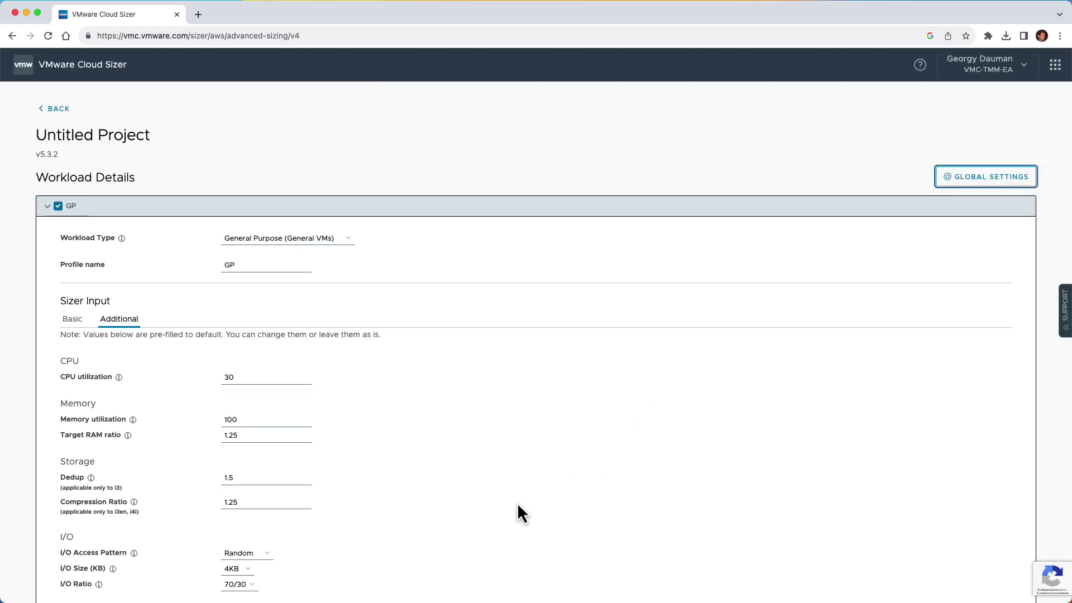
- Enable the VMware HCX and VMware Cloud Disaster Recovery add-ons and generate the sizing recommendation
{"action": "scroll", "coordinate": [518, 506], "scroll_direction": "down", "scroll_amount": 5}
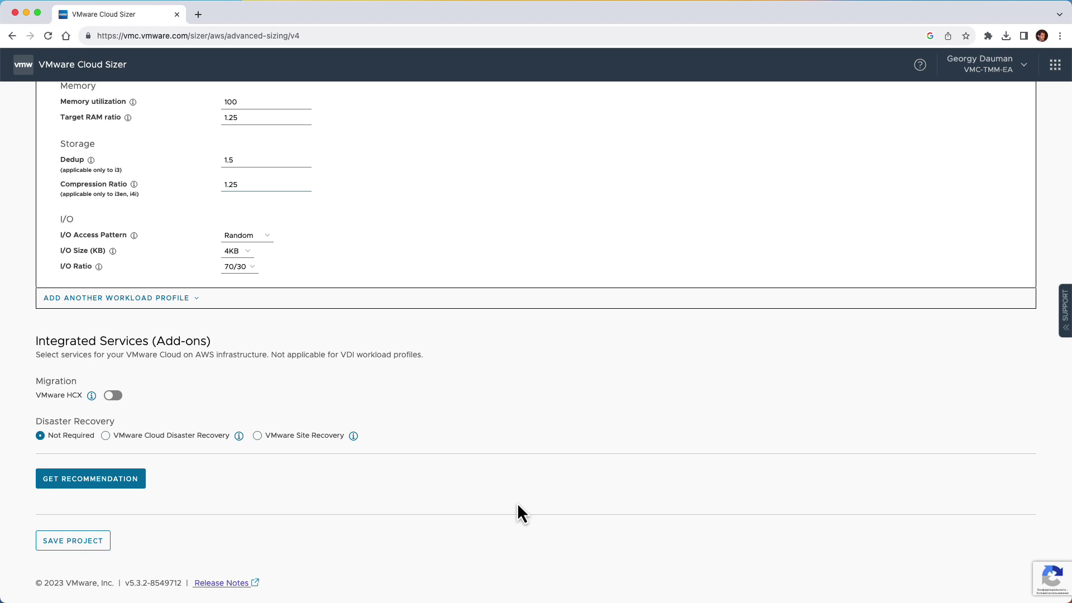
{"action": "left_click", "coordinate": [115, 396]}
{"action": "left_click", "coordinate": [140, 439]}
{"action": "left_click", "coordinate": [124, 481]}
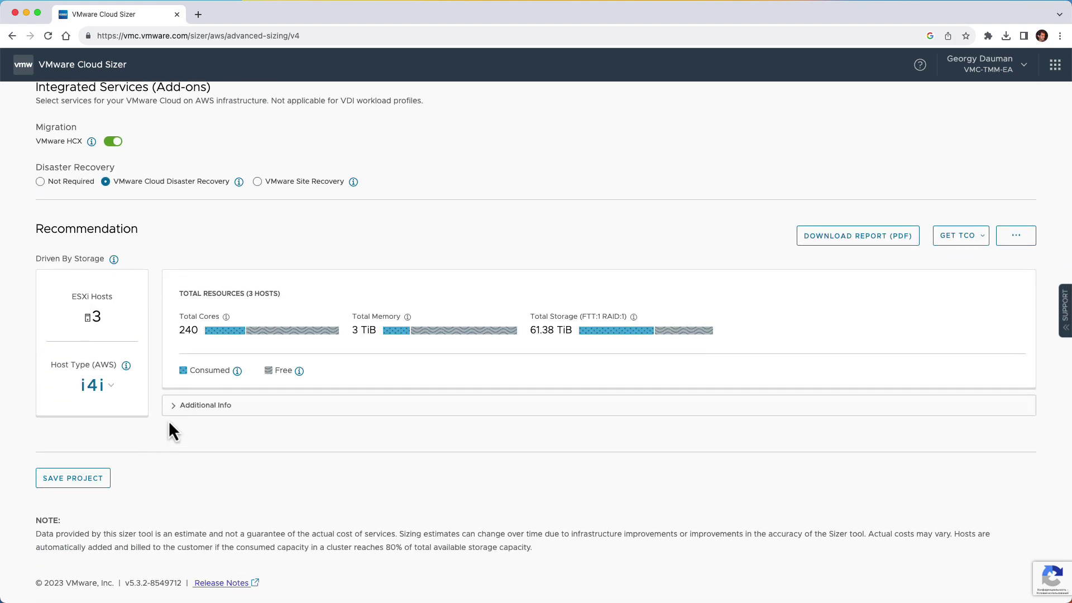
- Examine the recommendation's additional info, covering the resources breakdown and the integrated services consumption
{"action": "left_click", "coordinate": [178, 416]}
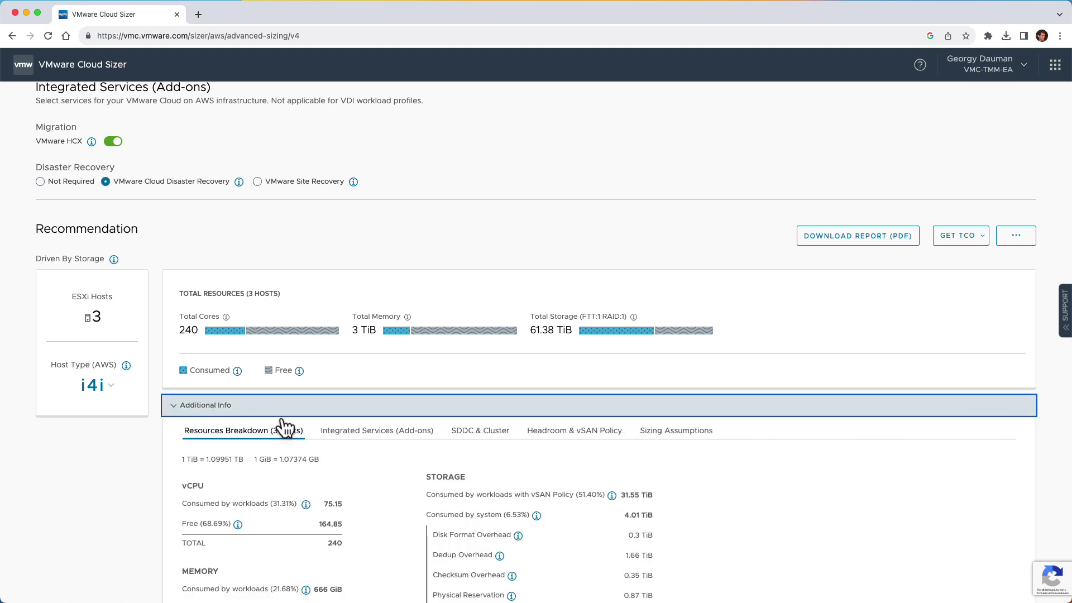
{"action": "left_click", "coordinate": [336, 434]}
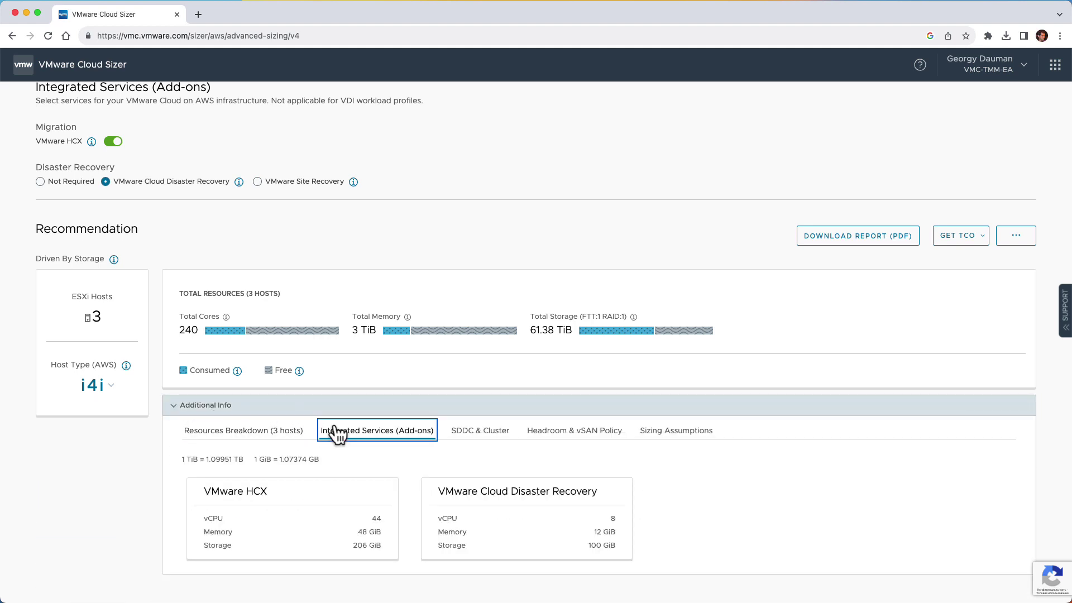
- Add another workload profile by importing the Live Optics file LiveOptics_VDI.xlsx with the default VM, storage and memory preferences
{"action": "scroll", "coordinate": [337, 434], "scroll_direction": "up", "scroll_amount": 10}
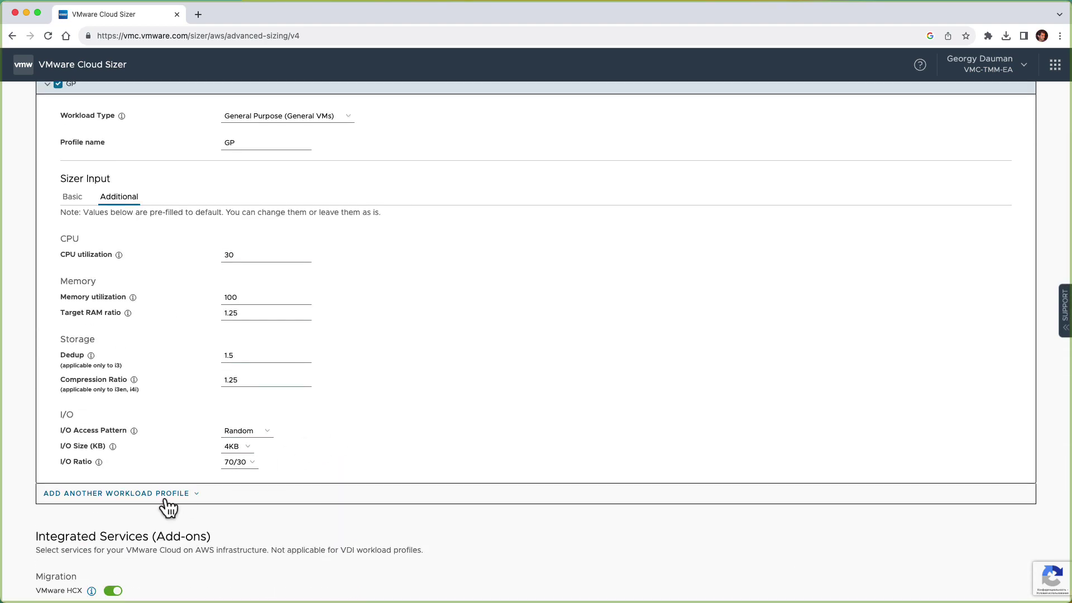
{"action": "left_click", "coordinate": [166, 498]}
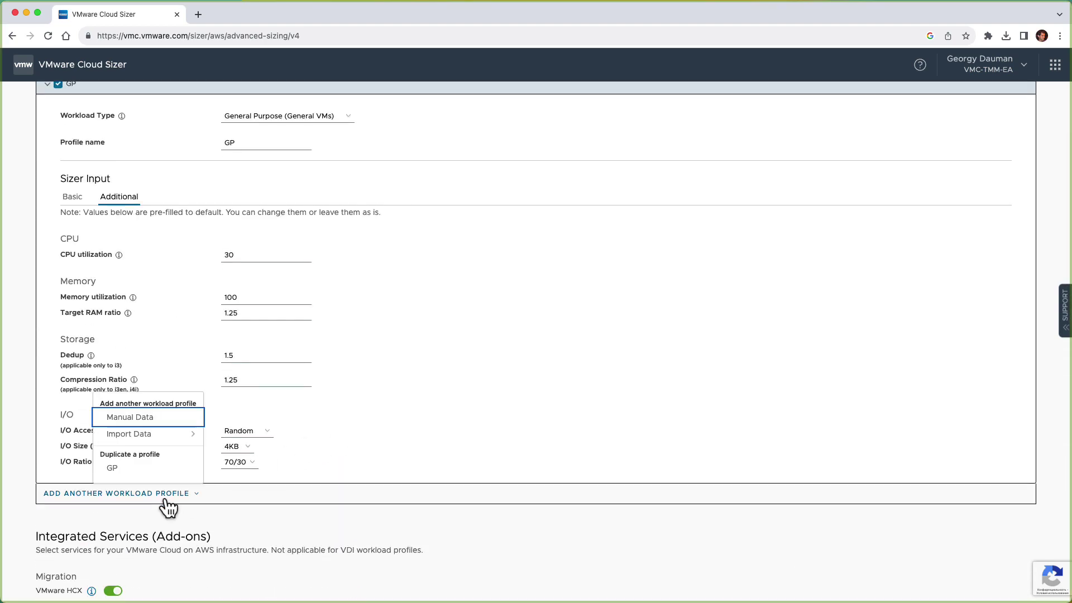
{"action": "left_click", "coordinate": [178, 441]}
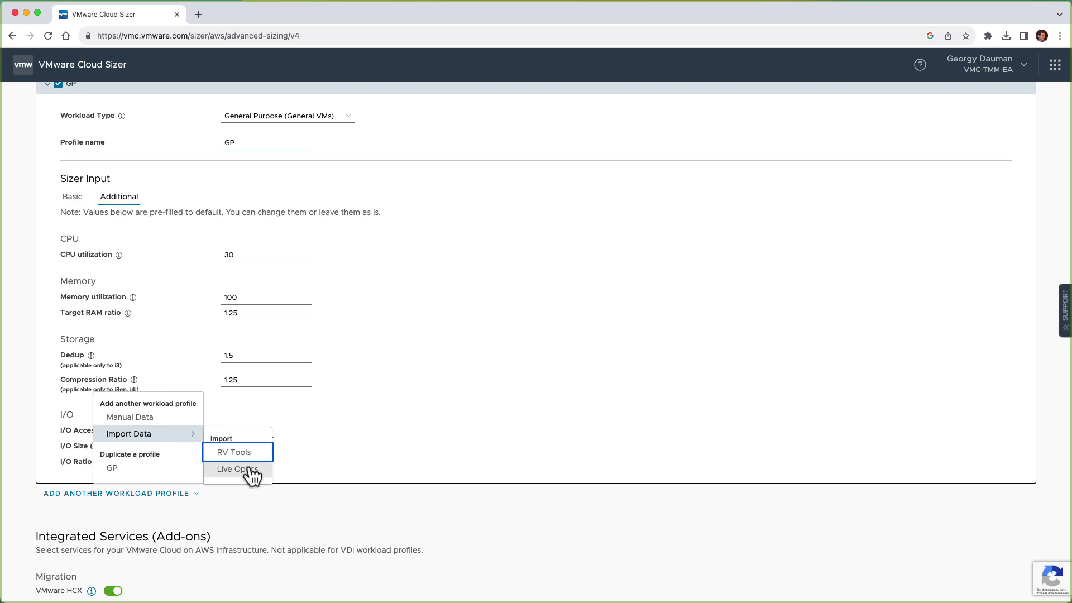
{"action": "left_click", "coordinate": [251, 471]}
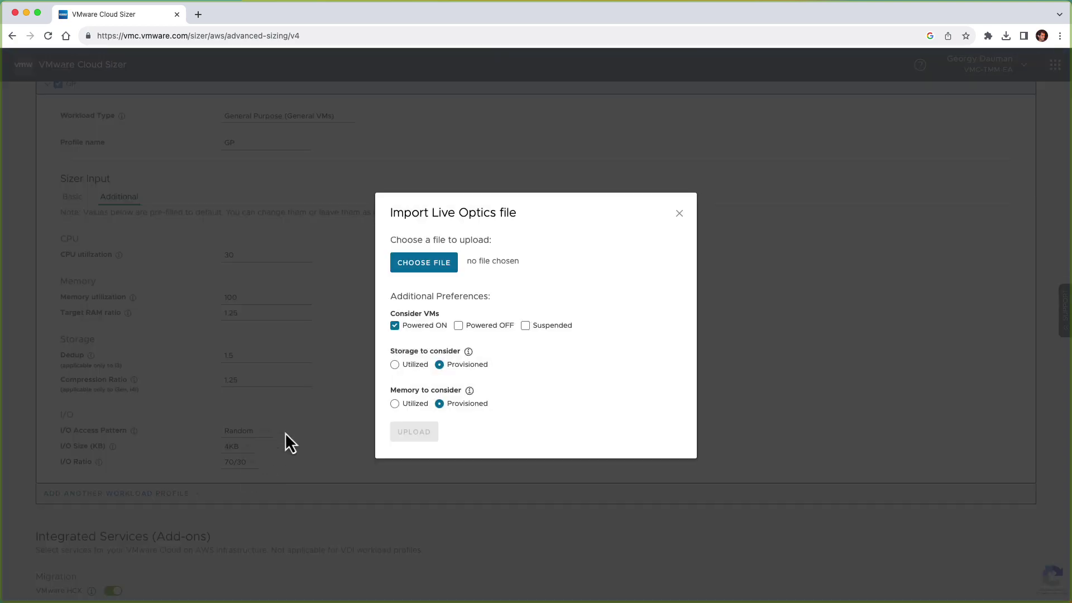
{"action": "left_click", "coordinate": [422, 267]}
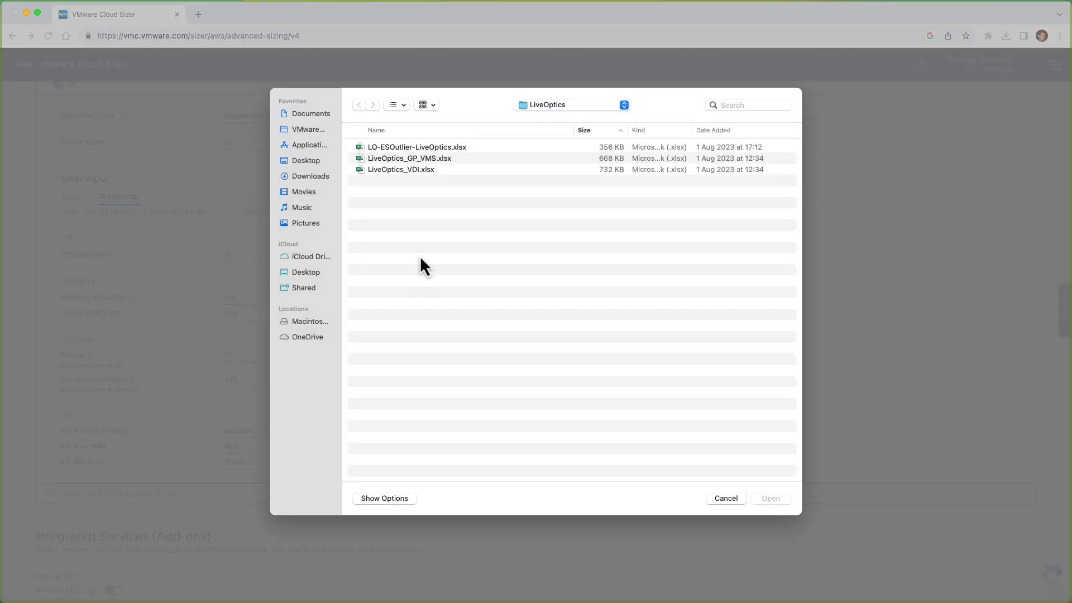
{"action": "left_click", "coordinate": [414, 171]}
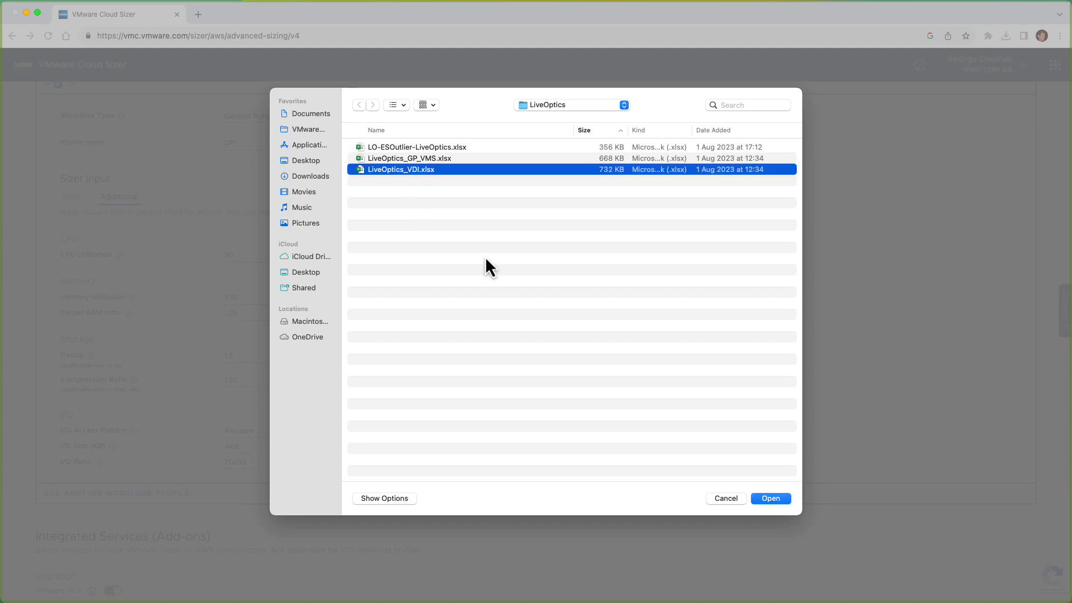
{"action": "left_click", "coordinate": [771, 499]}
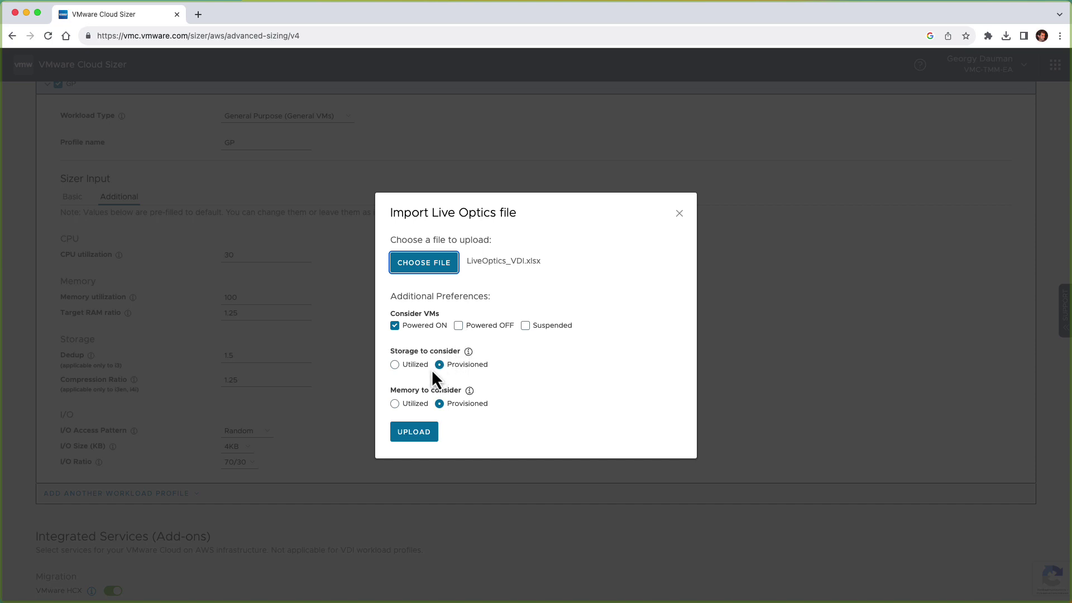
{"action": "left_click", "coordinate": [427, 433]}
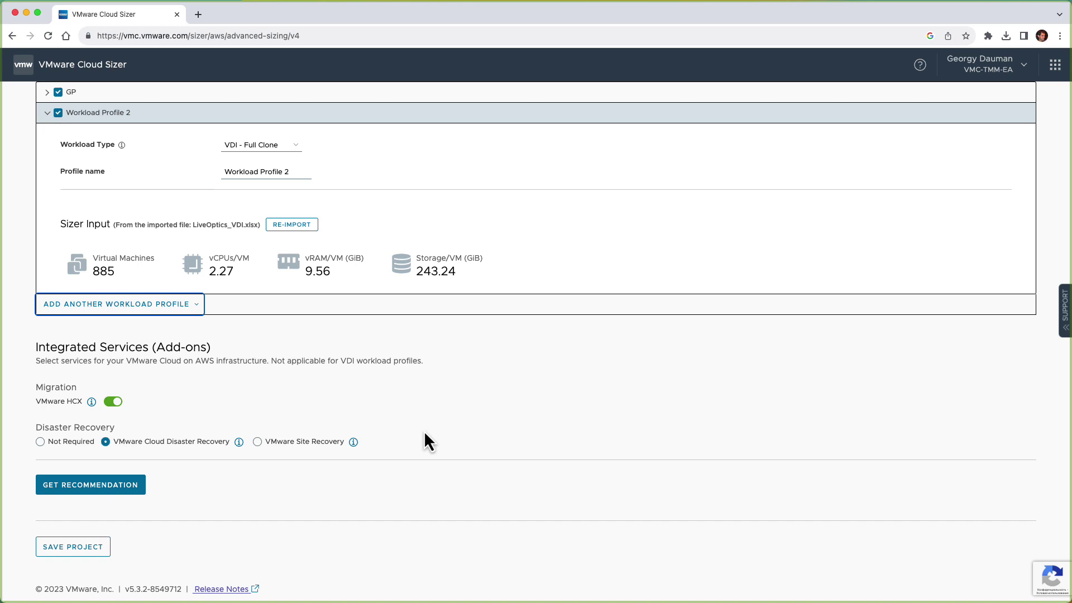
- Keep the imported profile's workload type as VDI - Full Clone, name the profile VDI and generate the recommendation
{"action": "left_click", "coordinate": [286, 144]}
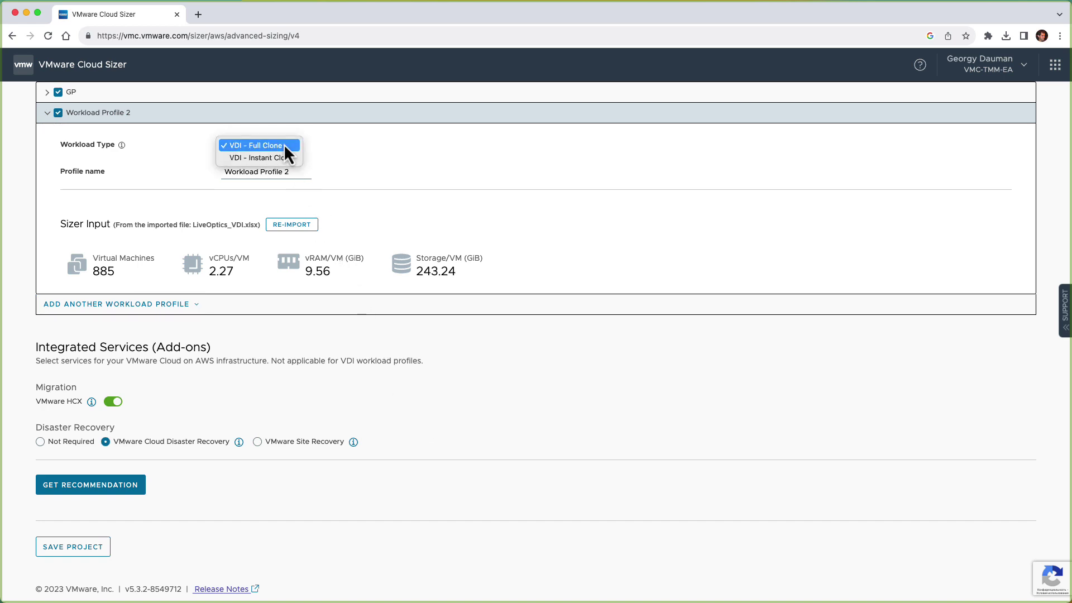
{"action": "left_click", "coordinate": [318, 150]}
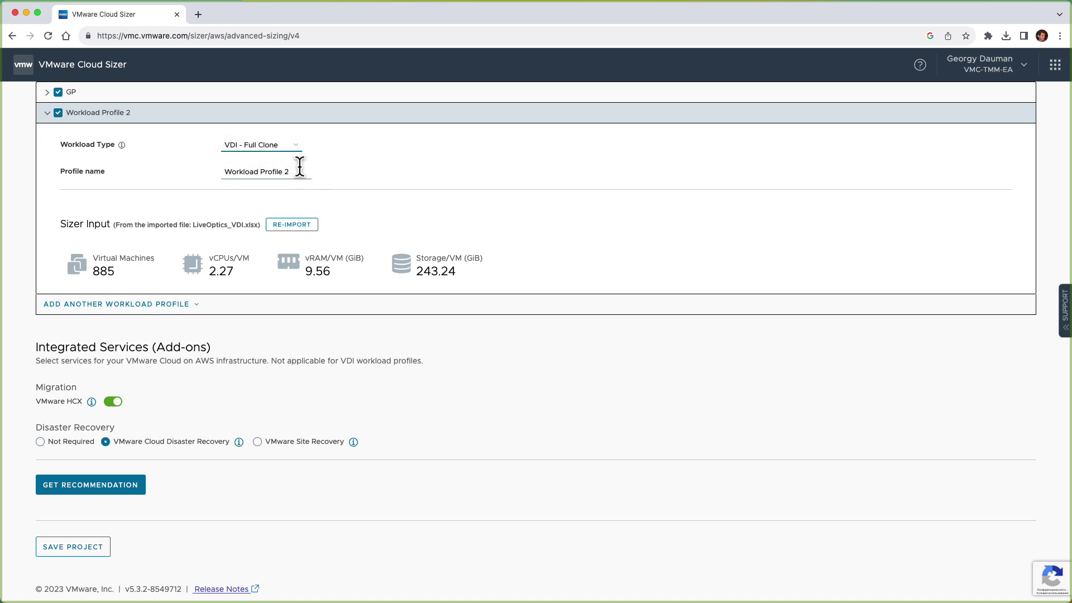
{"action": "triple_click", "coordinate": [300, 167]}
{"action": "type", "text": "VDI"}
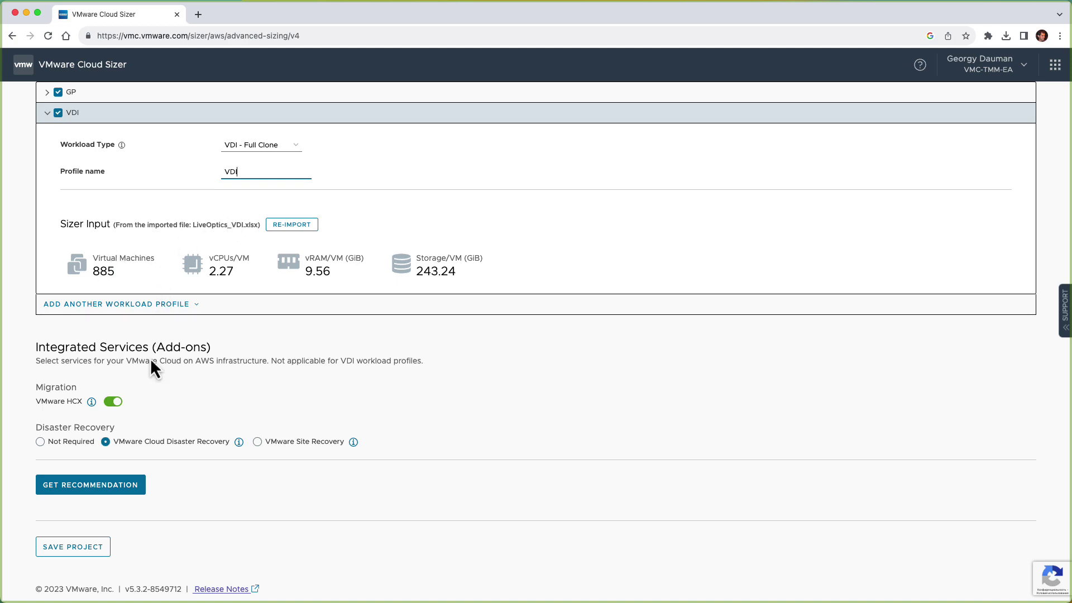
{"action": "left_click", "coordinate": [131, 485]}
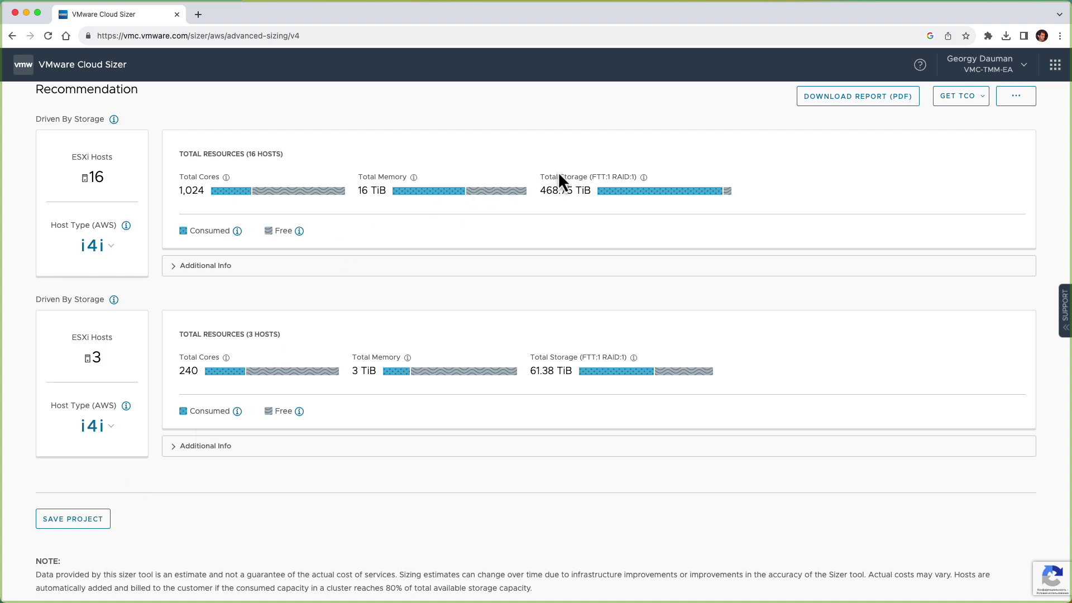
- Download the recommendation report as a PDF to the Downloads folder, view it fitted to the page and close it
{"action": "left_click", "coordinate": [915, 100]}
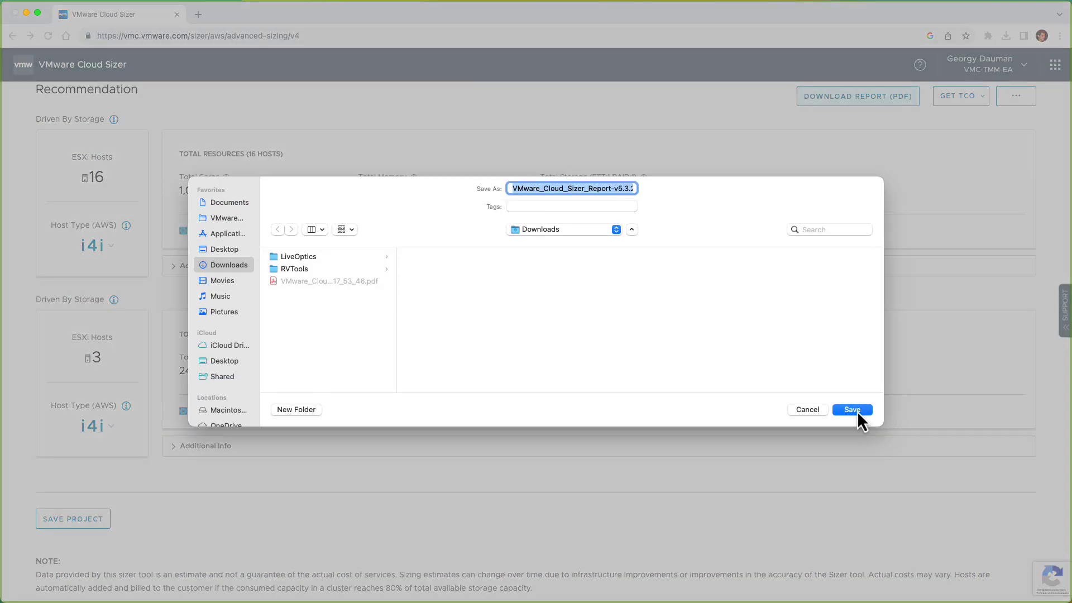
{"action": "left_click", "coordinate": [858, 413]}
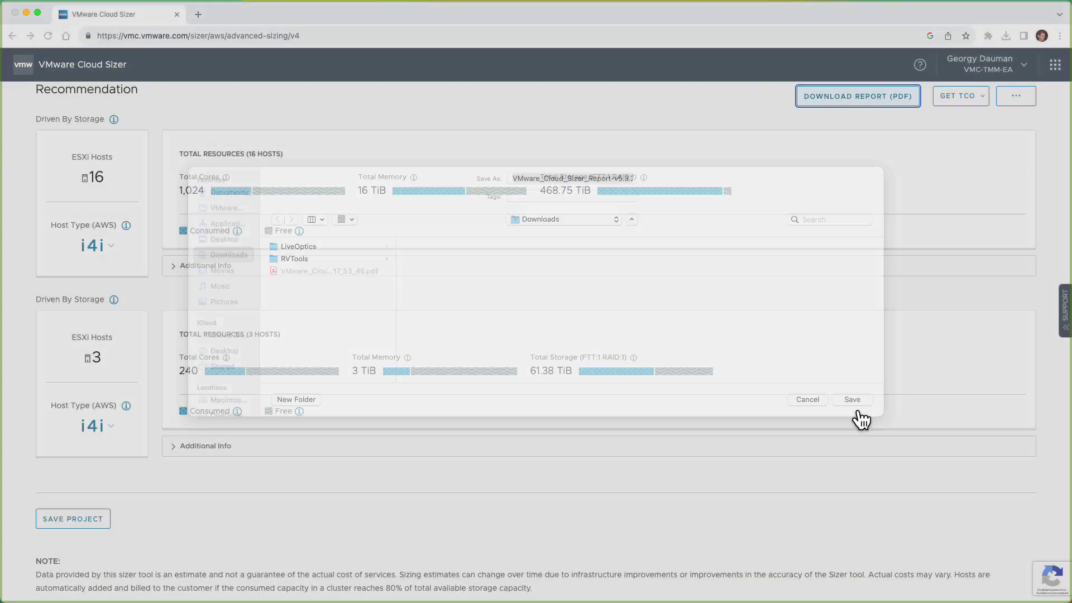
{"action": "left_click", "coordinate": [998, 61]}
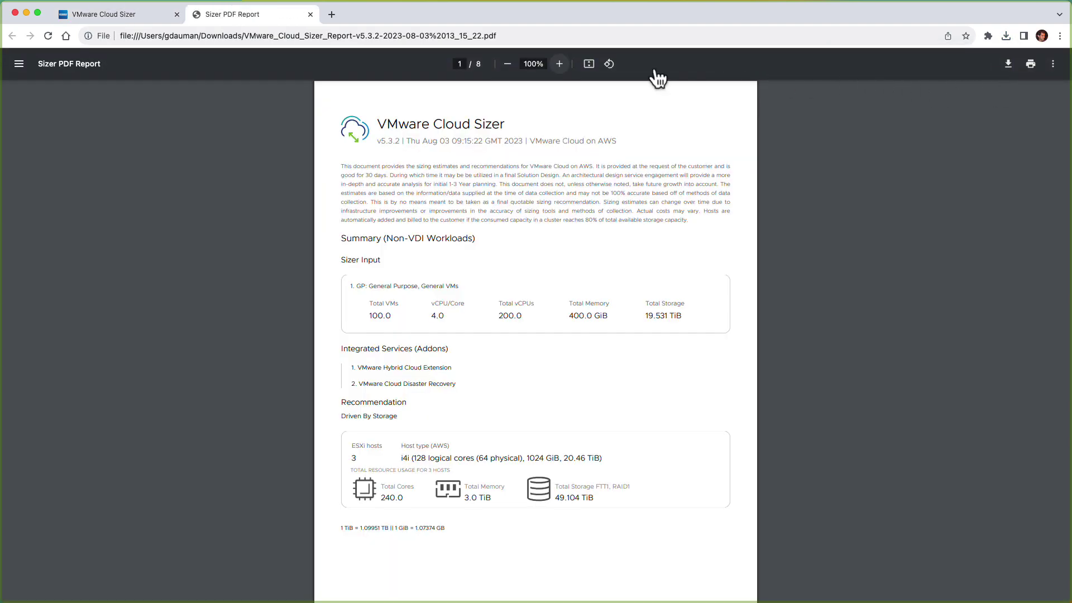
{"action": "left_click", "coordinate": [589, 64]}
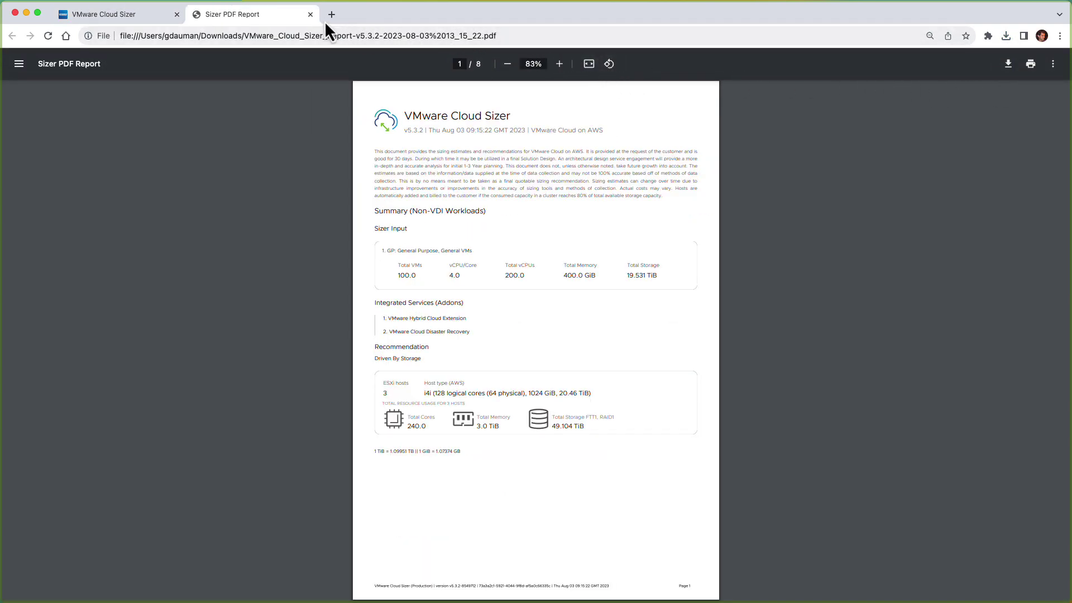
{"action": "left_click", "coordinate": [311, 14]}
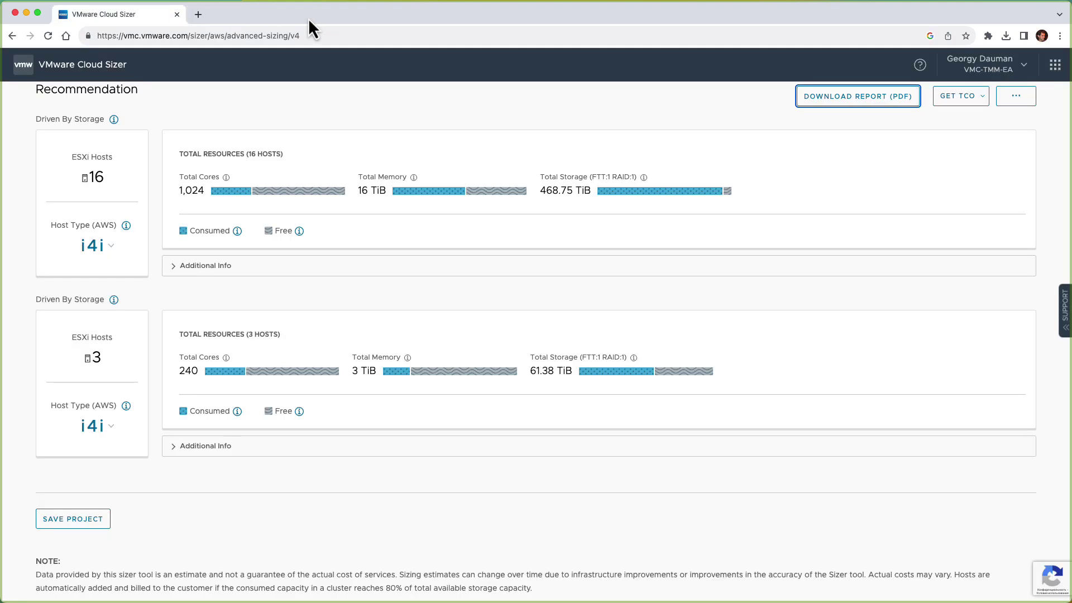
- Save the project as Classic Sizer Demo for customer Rainpole and return to the sizer dashboard
{"action": "left_click", "coordinate": [88, 517]}
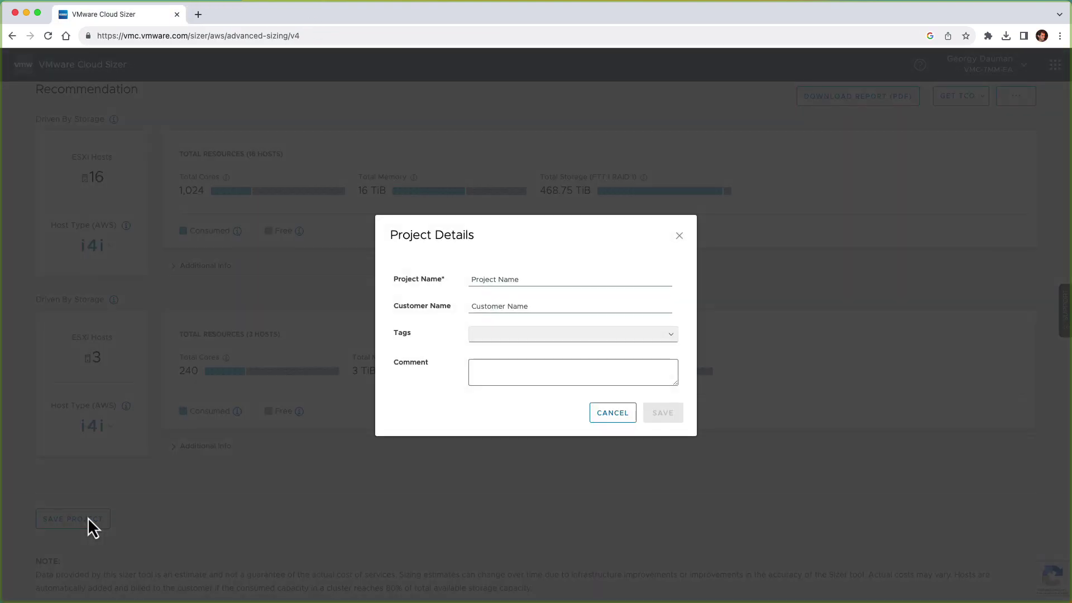
{"action": "left_click", "coordinate": [550, 280]}
{"action": "type", "text": "Classic Sizer Demo"}
{"action": "left_click", "coordinate": [542, 308]}
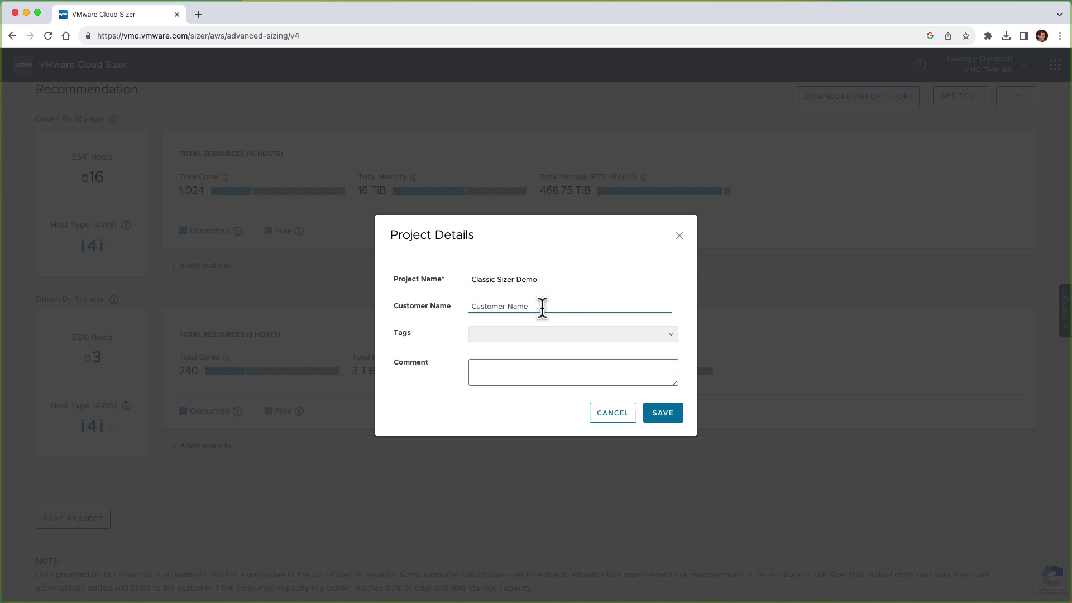
{"action": "type", "text": "Rainpole"}
{"action": "left_click", "coordinate": [664, 414]}
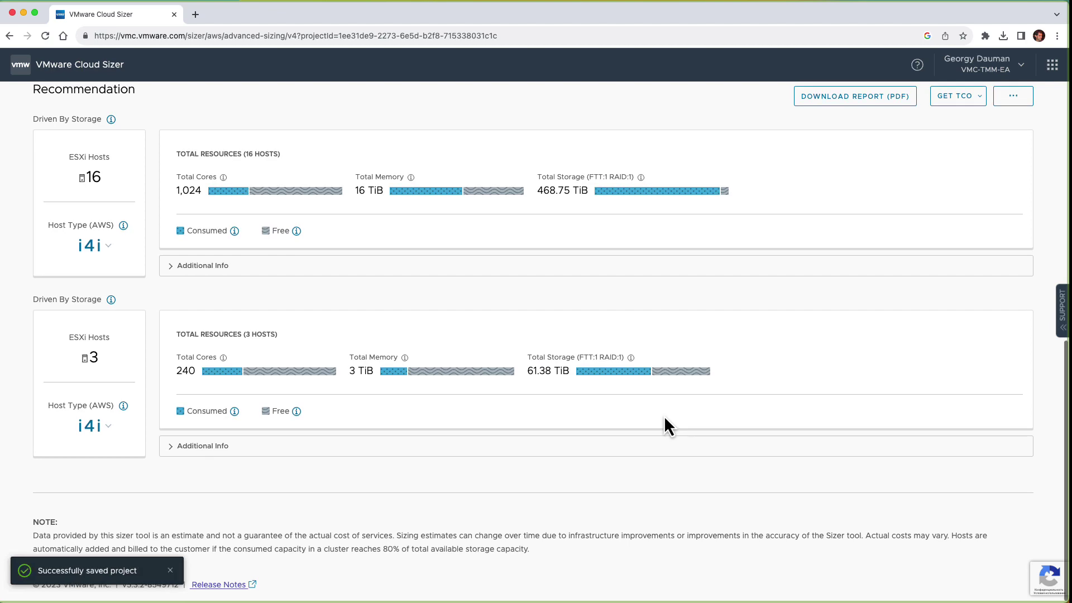
{"action": "scroll", "coordinate": [286, 321], "scroll_direction": "up", "scroll_amount": 10}
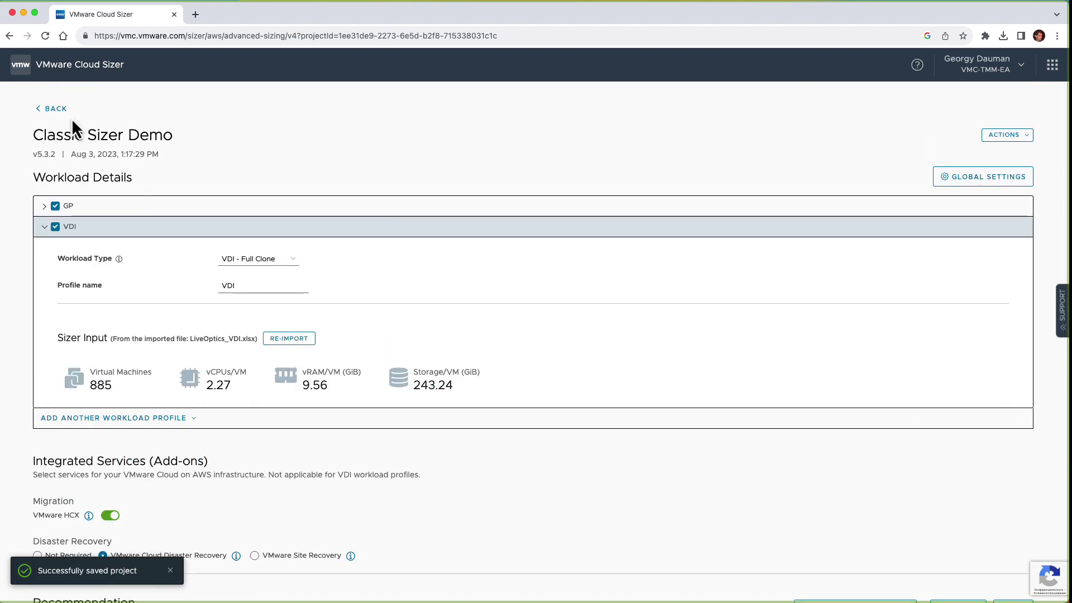
{"action": "left_click", "coordinate": [56, 109]}
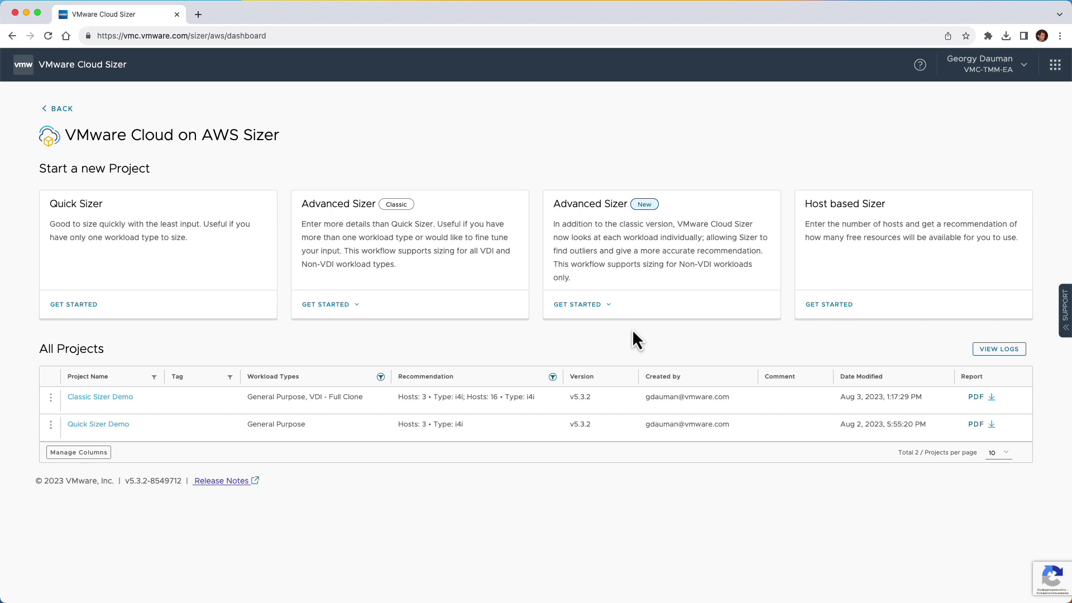
- Start a new-version Advanced Sizer project by importing LO-ESOutlier-LiveOptics.xlsx with powered-on VMs and provisioned storage and memory
{"action": "left_click", "coordinate": [596, 311]}
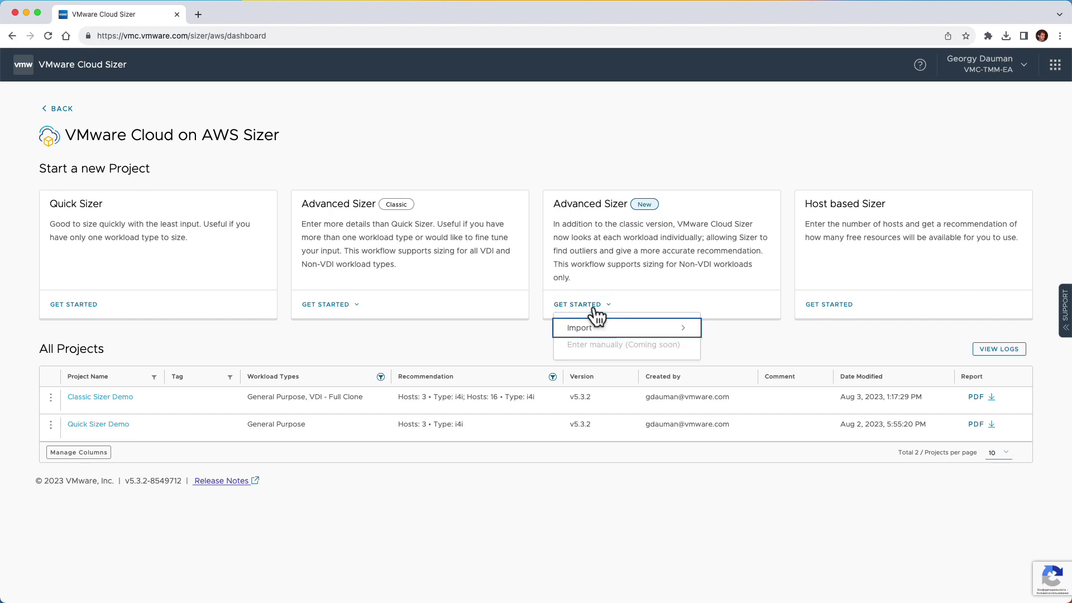
{"action": "mouse_move", "coordinate": [608, 330]}
{"action": "left_click", "coordinate": [735, 362]}
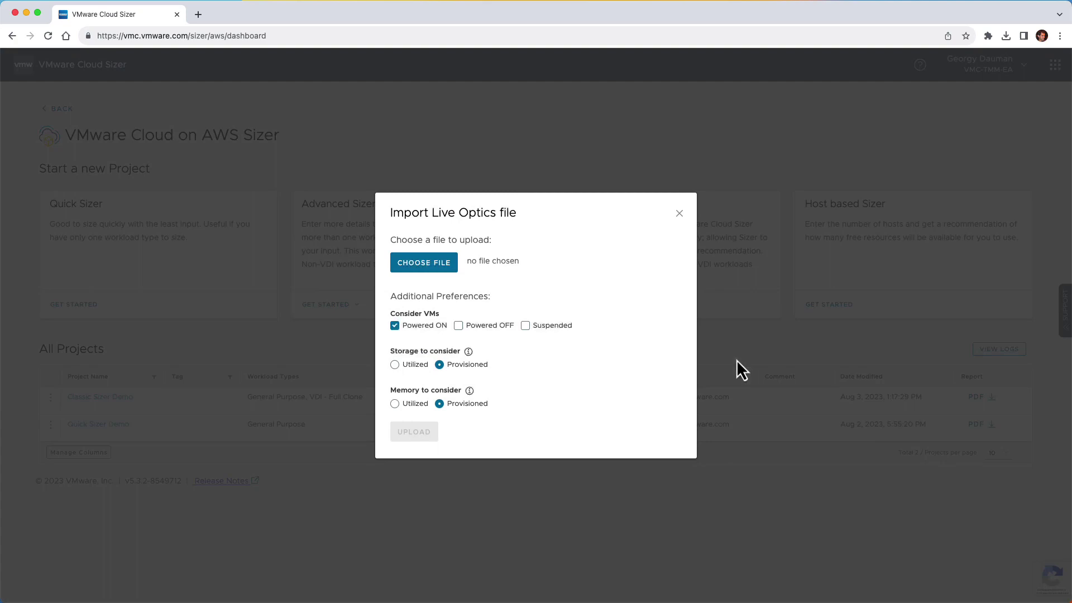
{"action": "left_click", "coordinate": [440, 267]}
{"action": "left_click", "coordinate": [768, 500]}
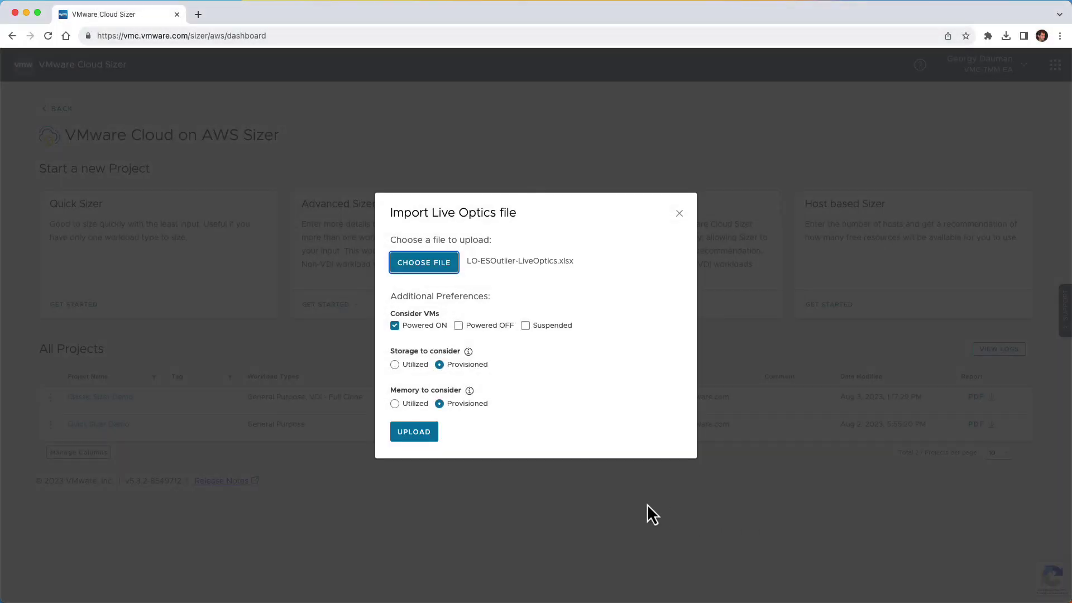
{"action": "left_click", "coordinate": [434, 439]}
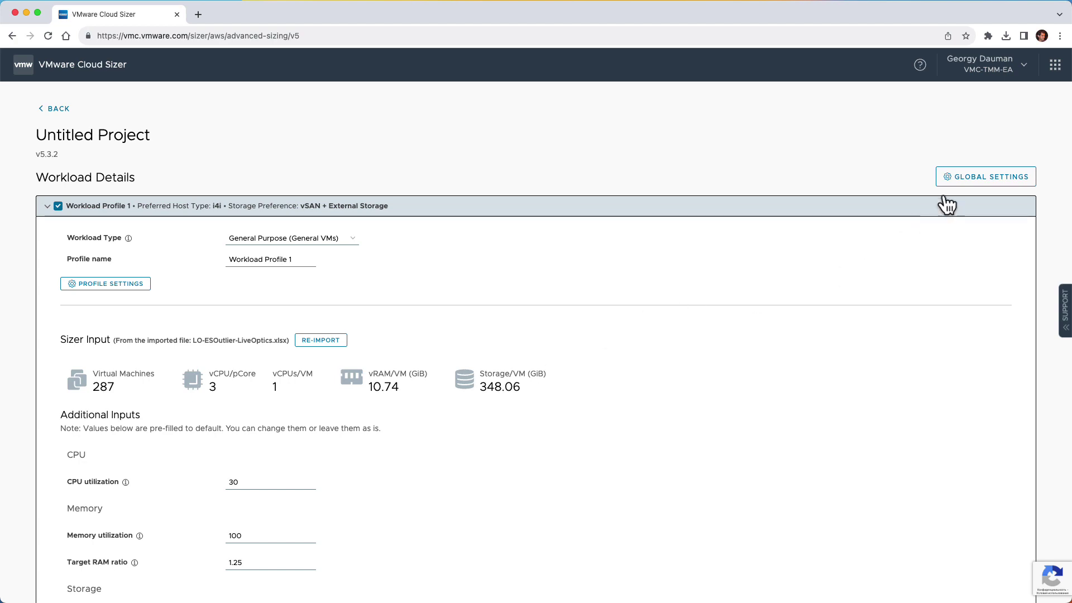
- Examine the global settings, including the option to exclude management overheads, and leave without saving
{"action": "left_click", "coordinate": [958, 185]}
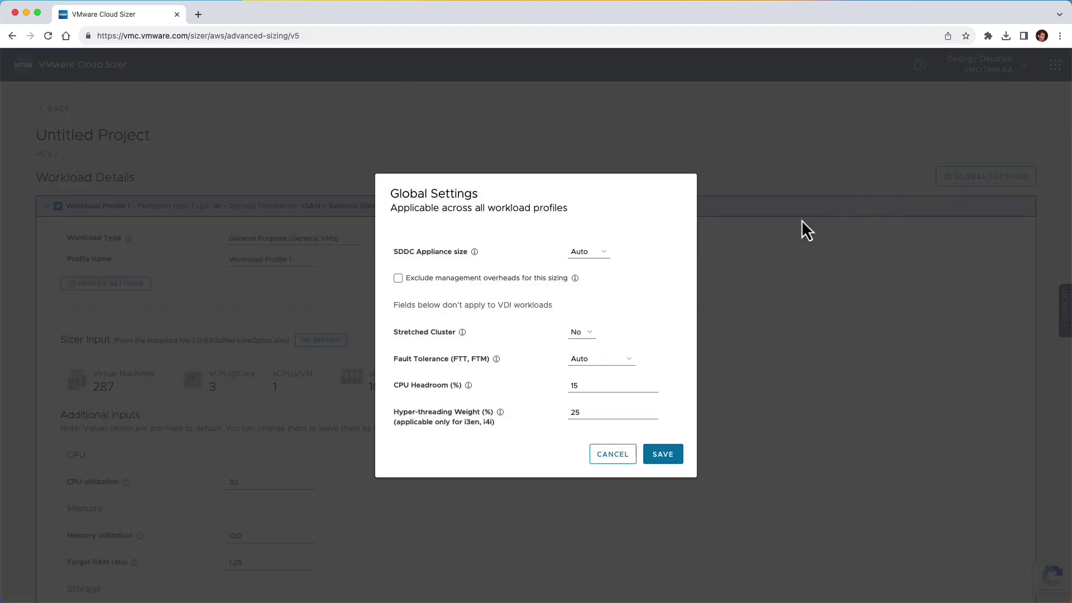
{"action": "left_click", "coordinate": [541, 280]}
{"action": "left_click", "coordinate": [540, 281]}
{"action": "left_click", "coordinate": [604, 463]}
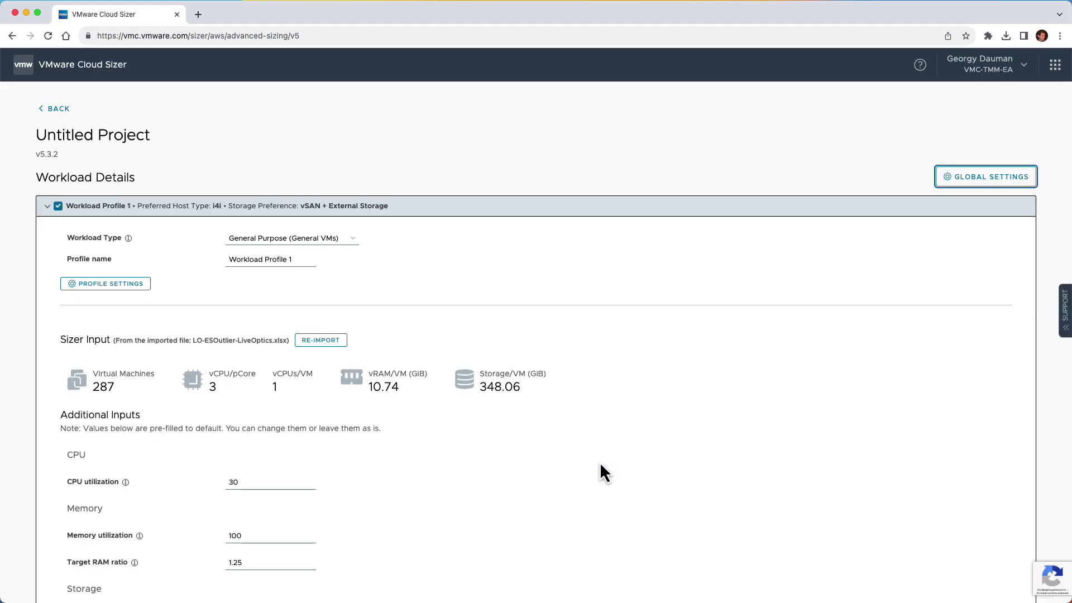
- Name the workload profile GP and review the separate cluster and host preference options in its profile settings
{"action": "triple_click", "coordinate": [255, 259]}
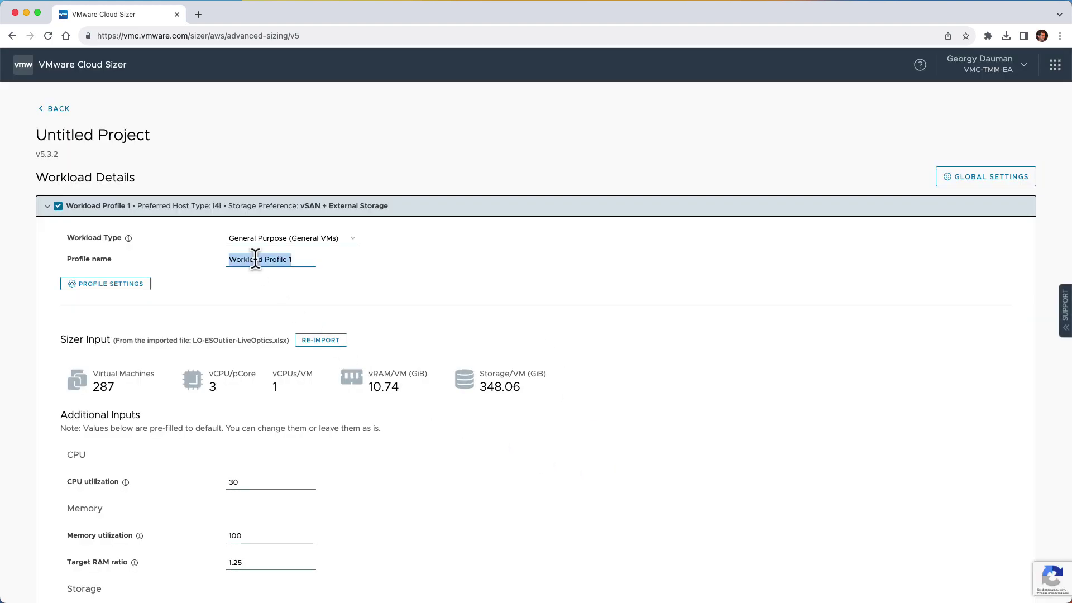
{"action": "type", "text": "GP"}
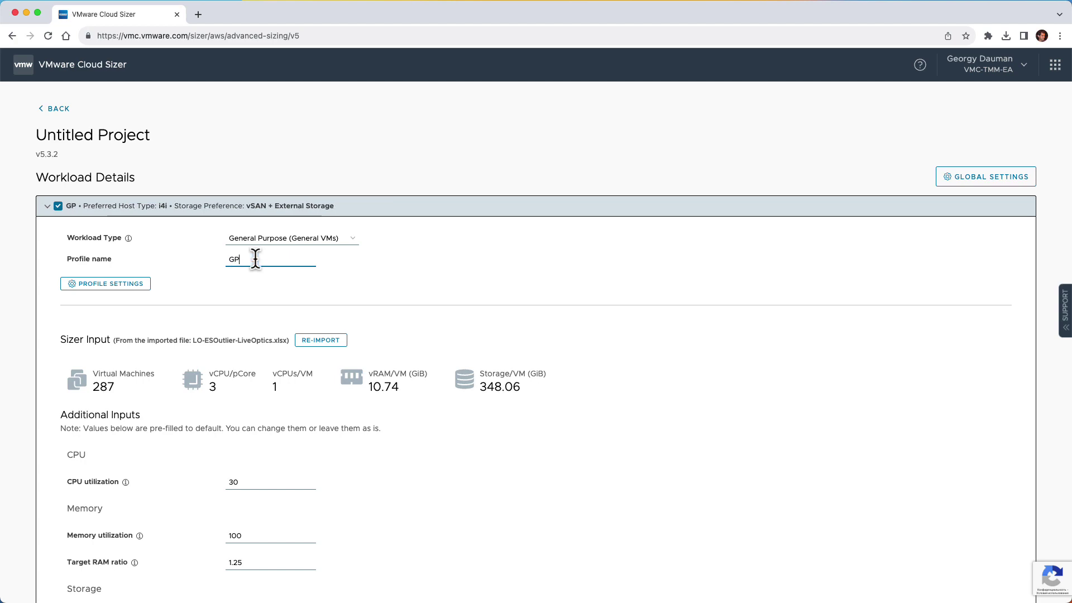
{"action": "left_click", "coordinate": [127, 283]}
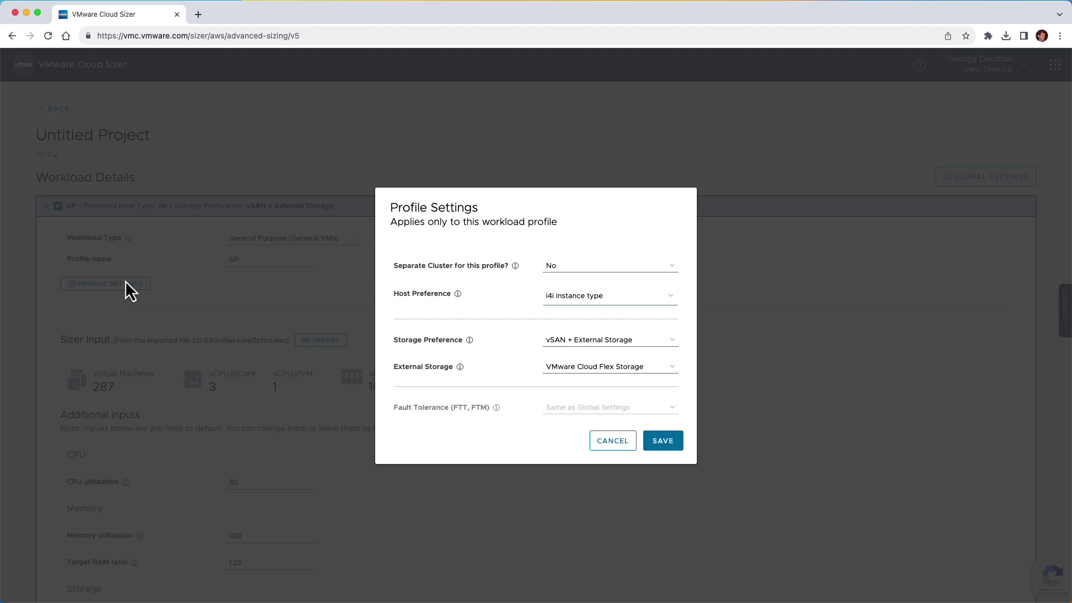
{"action": "left_click", "coordinate": [578, 269]}
{"action": "left_click", "coordinate": [504, 282]}
{"action": "left_click", "coordinate": [578, 306]}
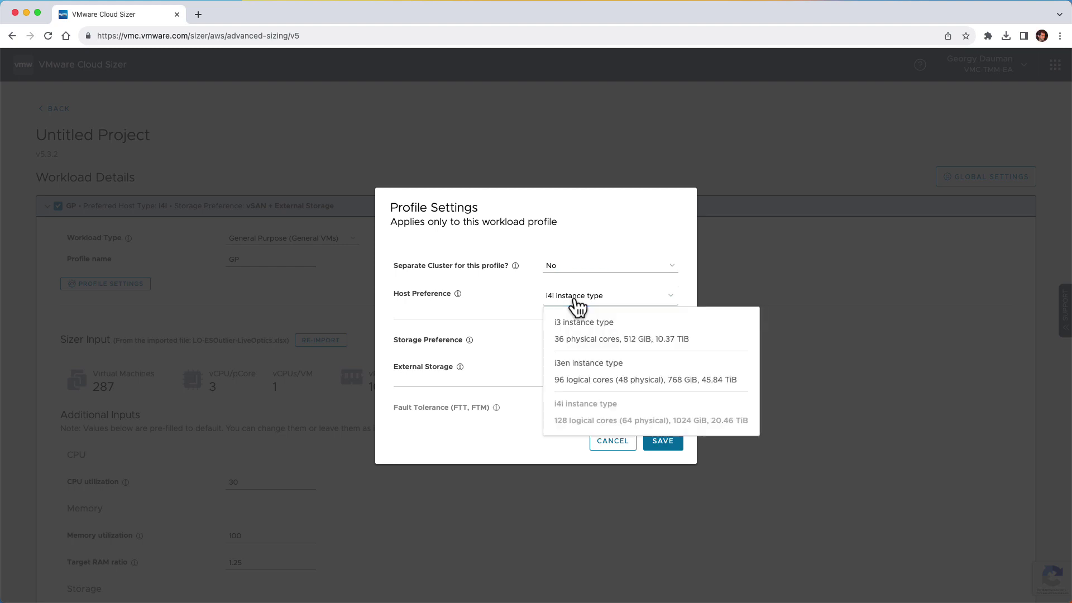
{"action": "left_click", "coordinate": [504, 302]}
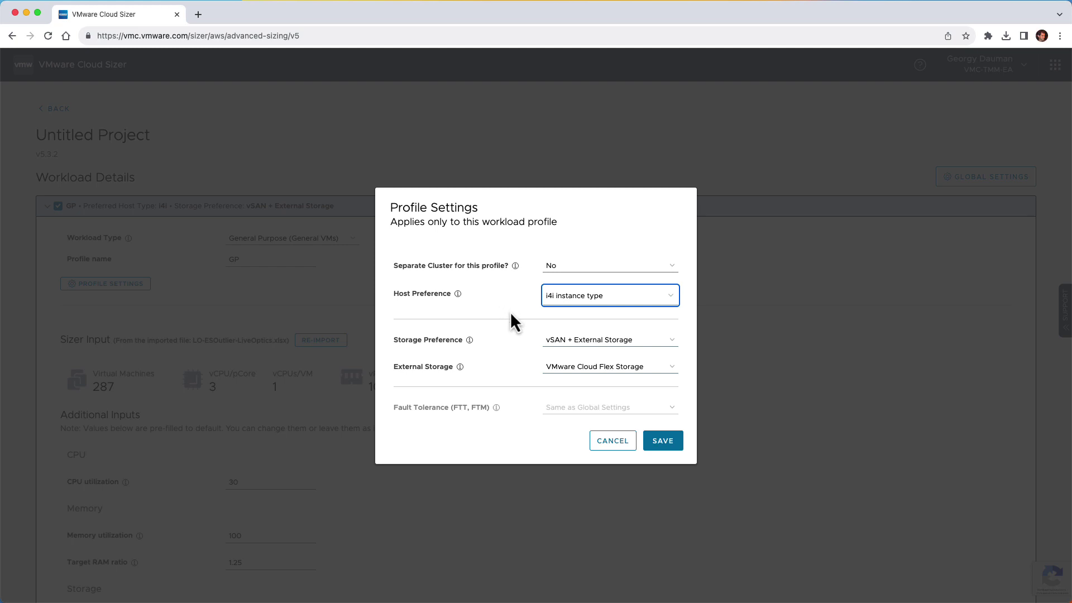
- Set the storage preference to External Storage only with VMware Cloud Flex Storage and save the profile settings
{"action": "left_click", "coordinate": [549, 340]}
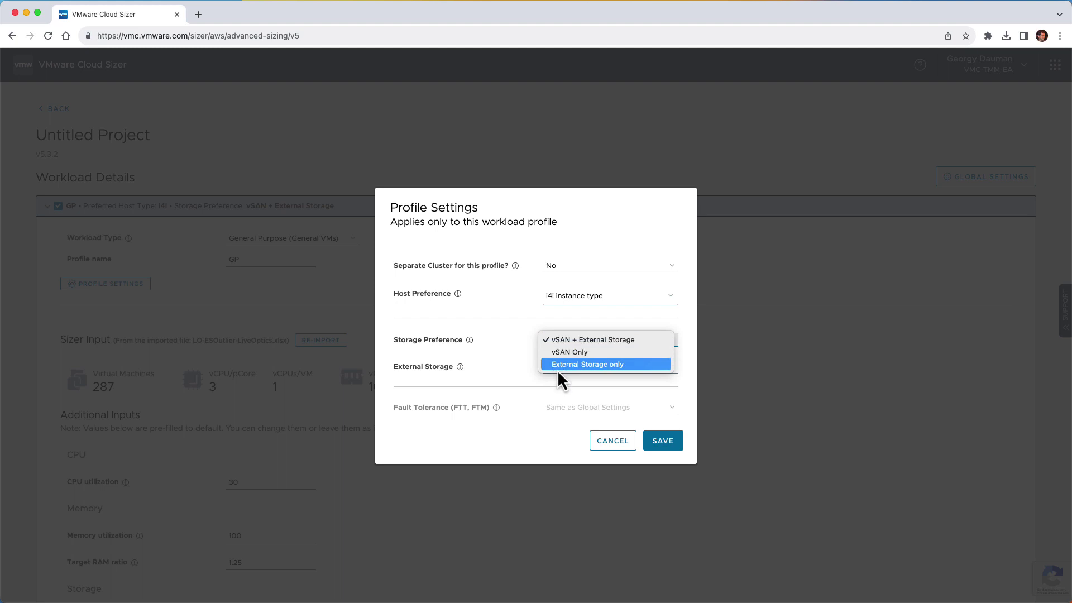
{"action": "left_click", "coordinate": [557, 368]}
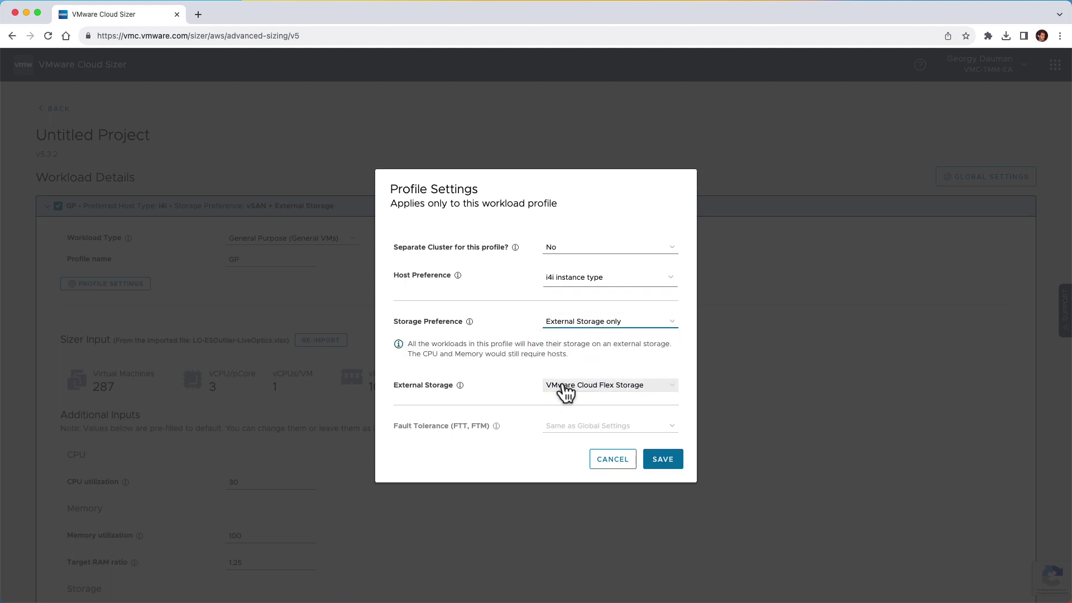
{"action": "left_click", "coordinate": [565, 389]}
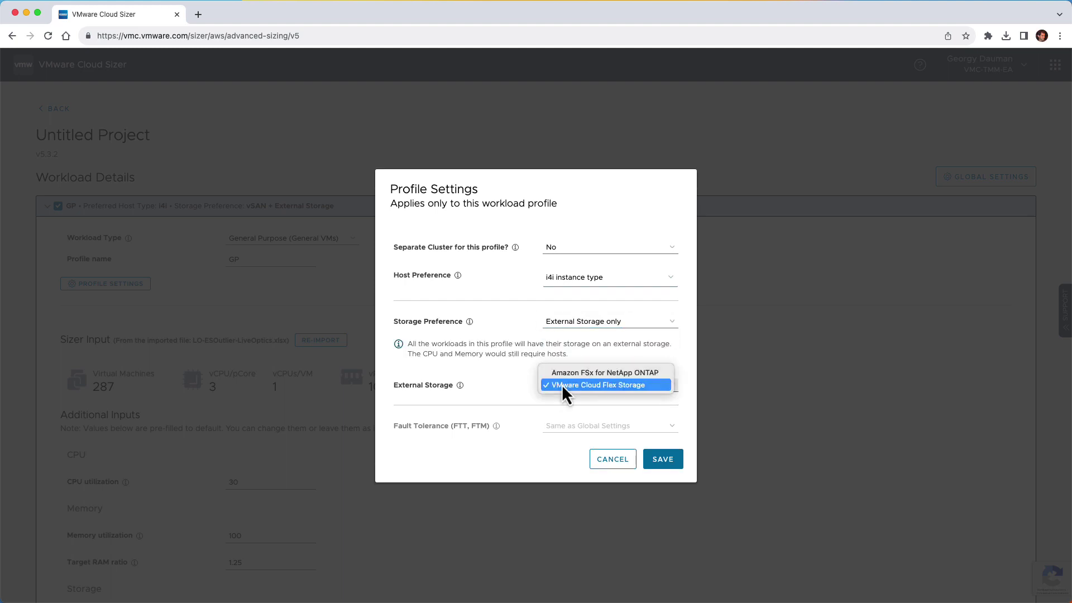
{"action": "left_click", "coordinate": [513, 391]}
{"action": "left_click", "coordinate": [664, 461]}
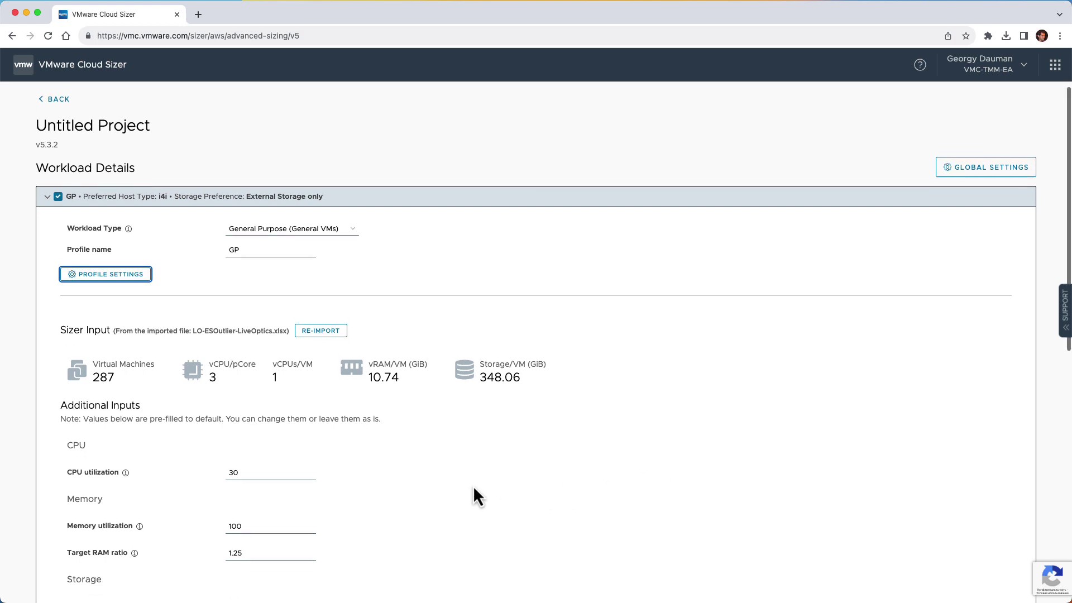
- Generate the recommendation with the default CPU, memory, storage and I/O inputs and no integrated services
{"action": "scroll", "coordinate": [474, 488], "scroll_direction": "down", "scroll_amount": 5}
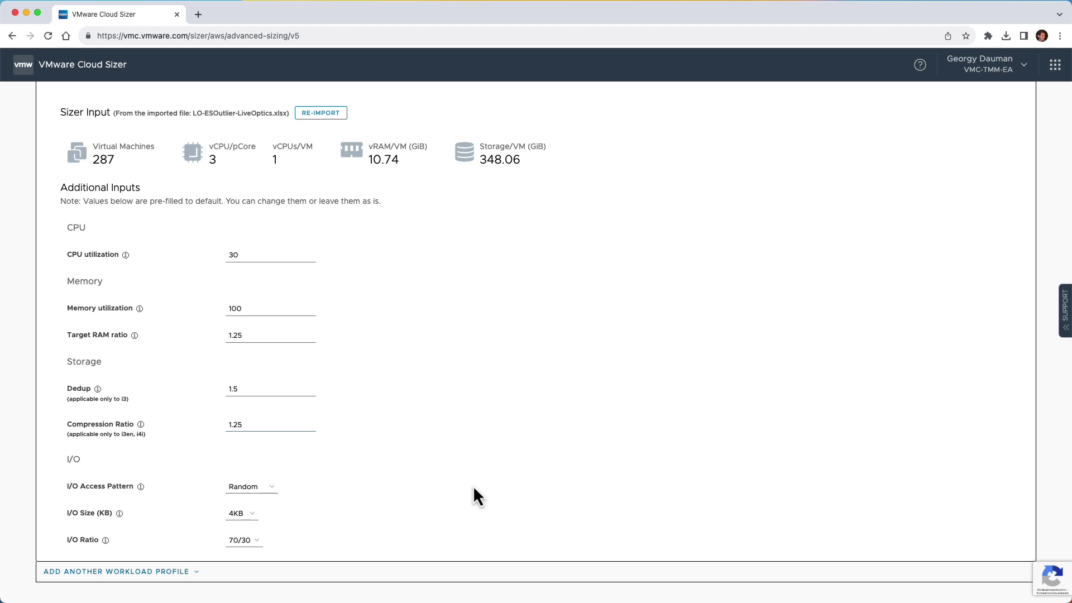
{"action": "scroll", "coordinate": [309, 525], "scroll_direction": "down", "scroll_amount": 6}
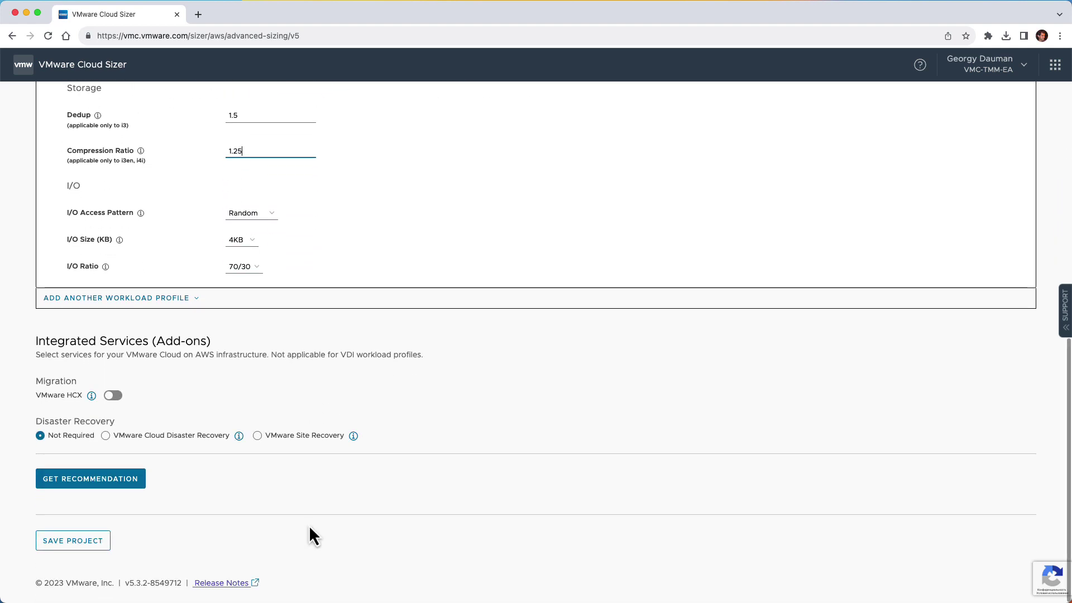
{"action": "left_click", "coordinate": [132, 478]}
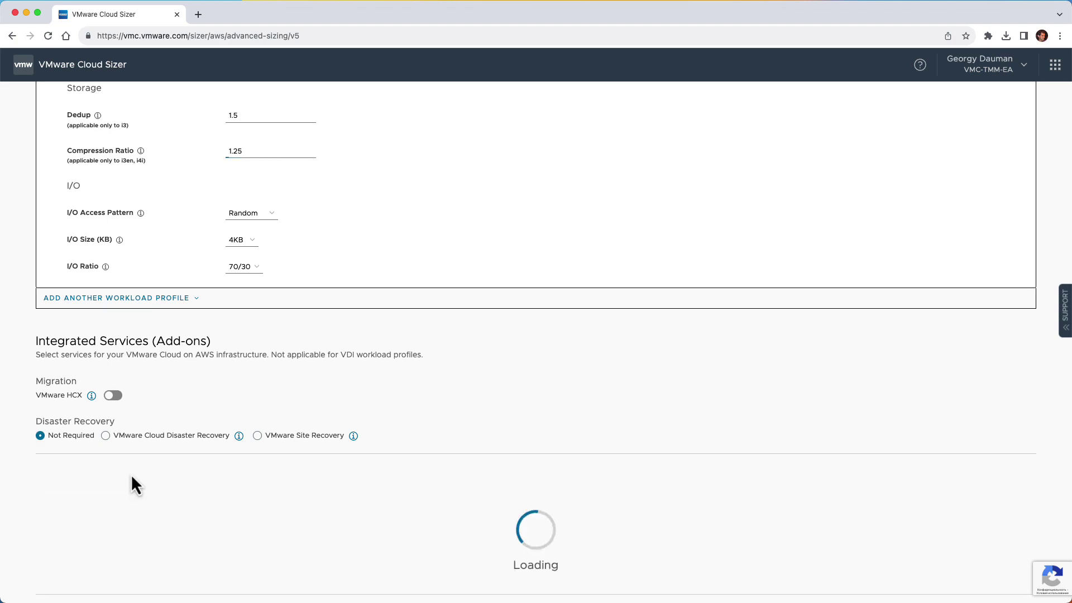
- Examine the recommendation summary, the workload needing attention, and the cluster and external storage details
{"action": "scroll", "coordinate": [131, 474], "scroll_direction": "down", "scroll_amount": 10}
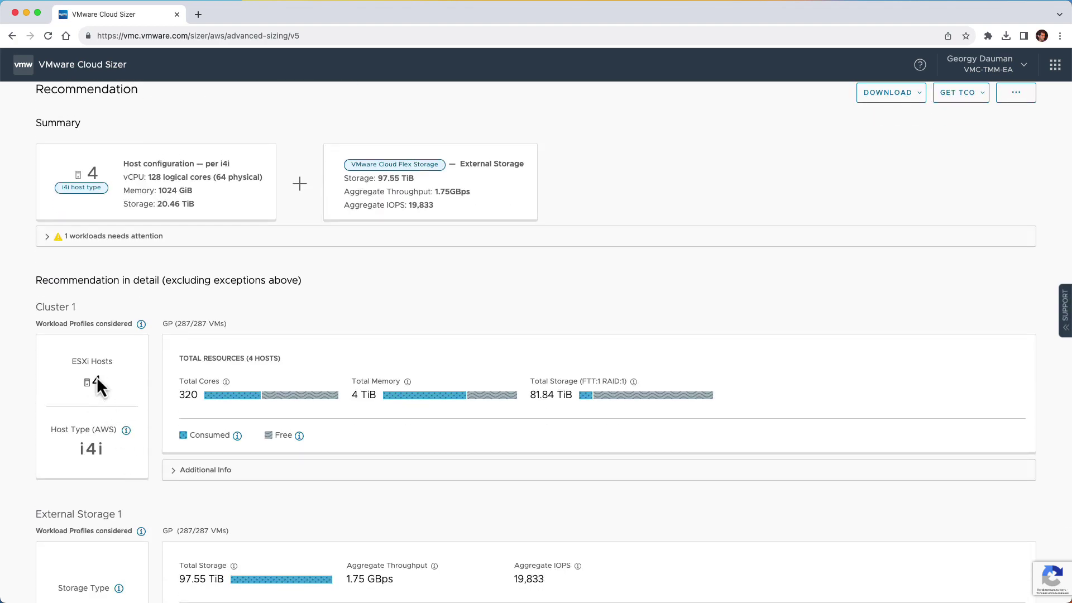
{"action": "left_click", "coordinate": [45, 247]}
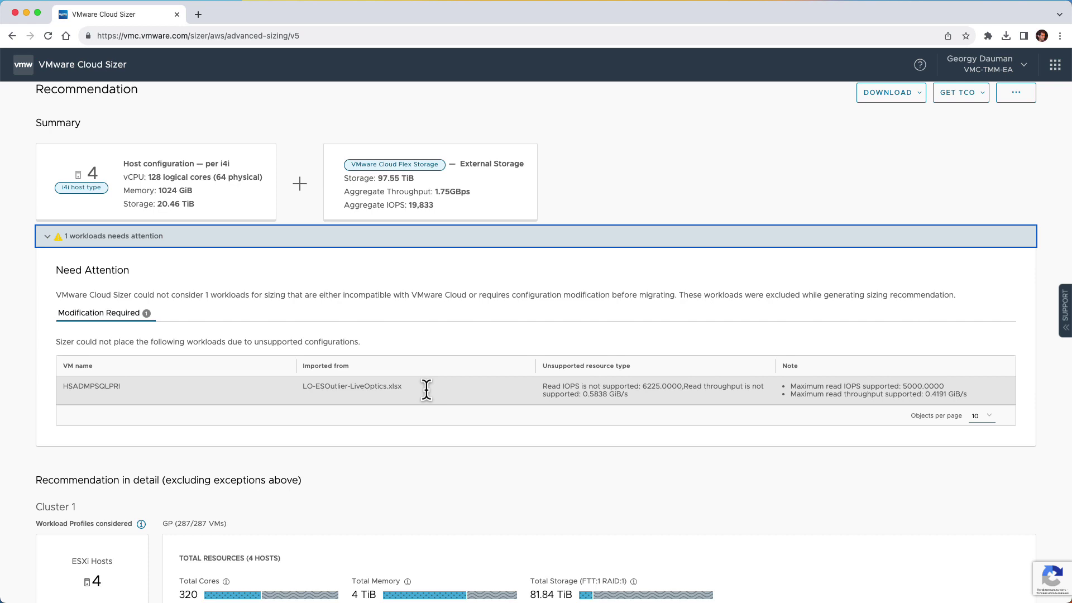
{"action": "scroll", "coordinate": [410, 483], "scroll_direction": "down", "scroll_amount": 8}
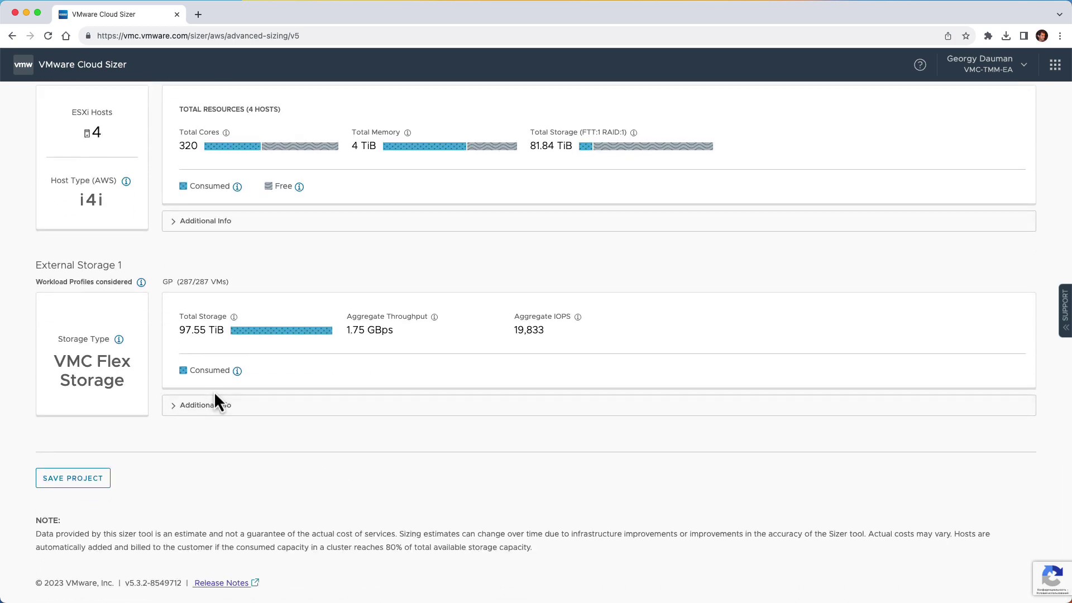
- Review the additional info for External Storage 1: vendor and file system, data transfer, and sizing assumptions
{"action": "left_click", "coordinate": [184, 406]}
{"action": "left_click", "coordinate": [290, 441]}
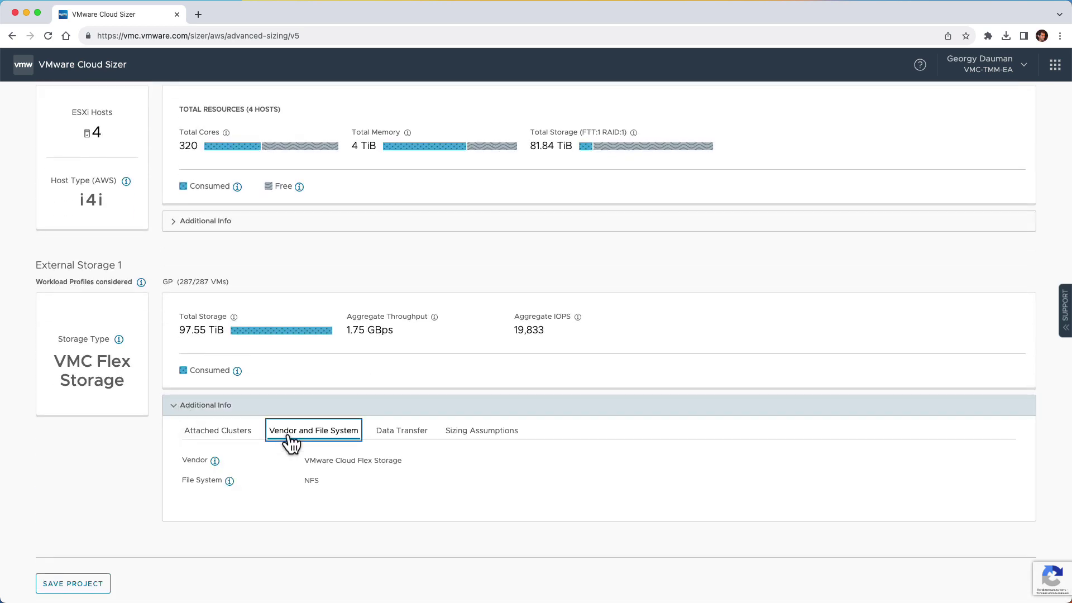
{"action": "left_click", "coordinate": [391, 431]}
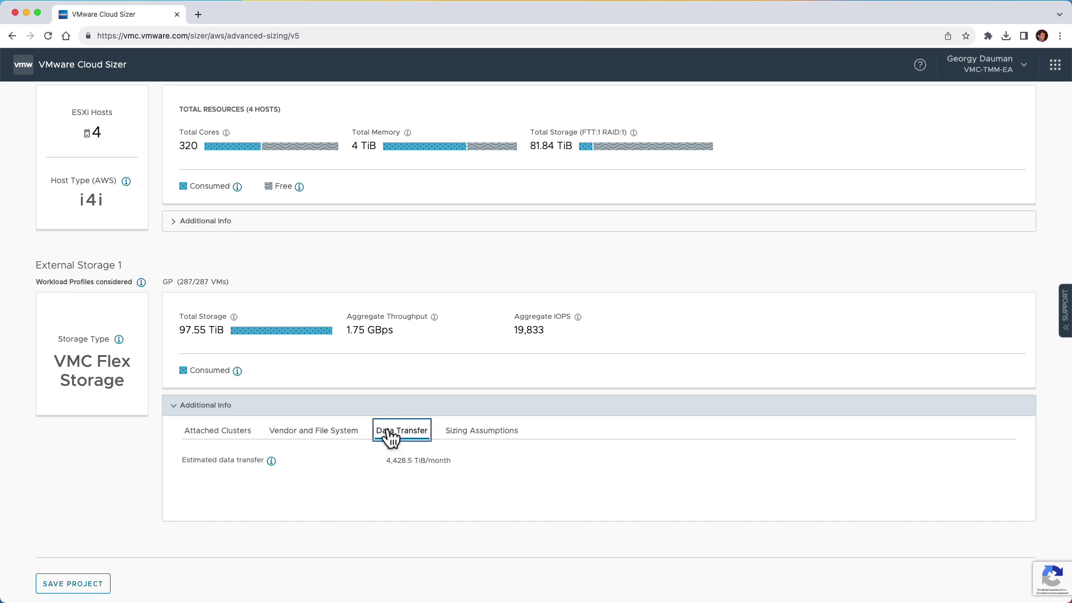
{"action": "left_click", "coordinate": [465, 436]}
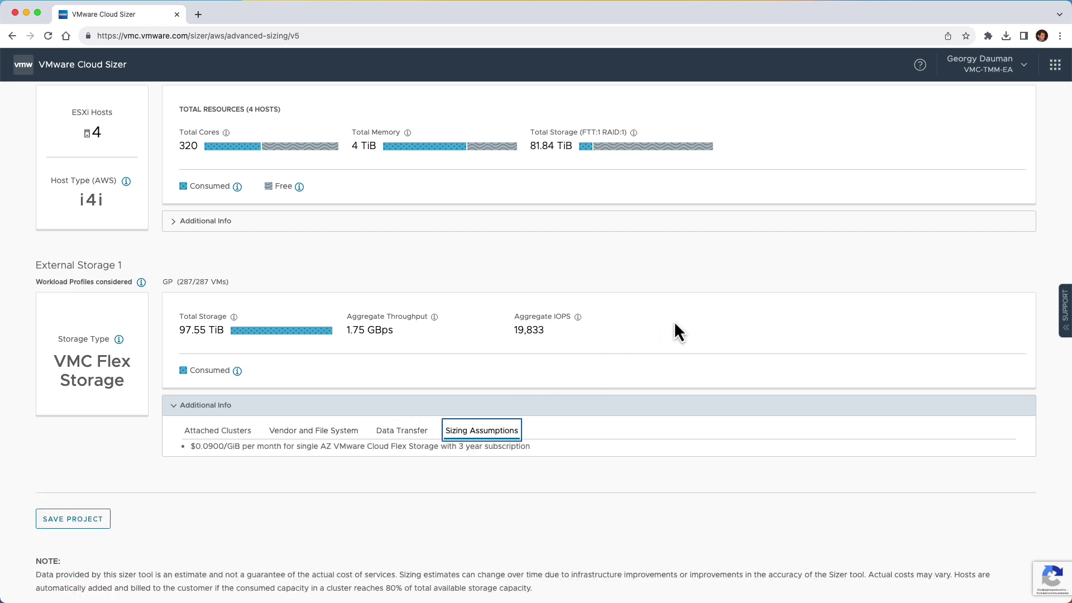
- Download the recommendation's Cluster Mapping CSV to the Downloads folder, review the spreadsheet, and return to VMware Cloud Sizer
{"action": "scroll", "coordinate": [676, 326], "scroll_direction": "up", "scroll_amount": 10}
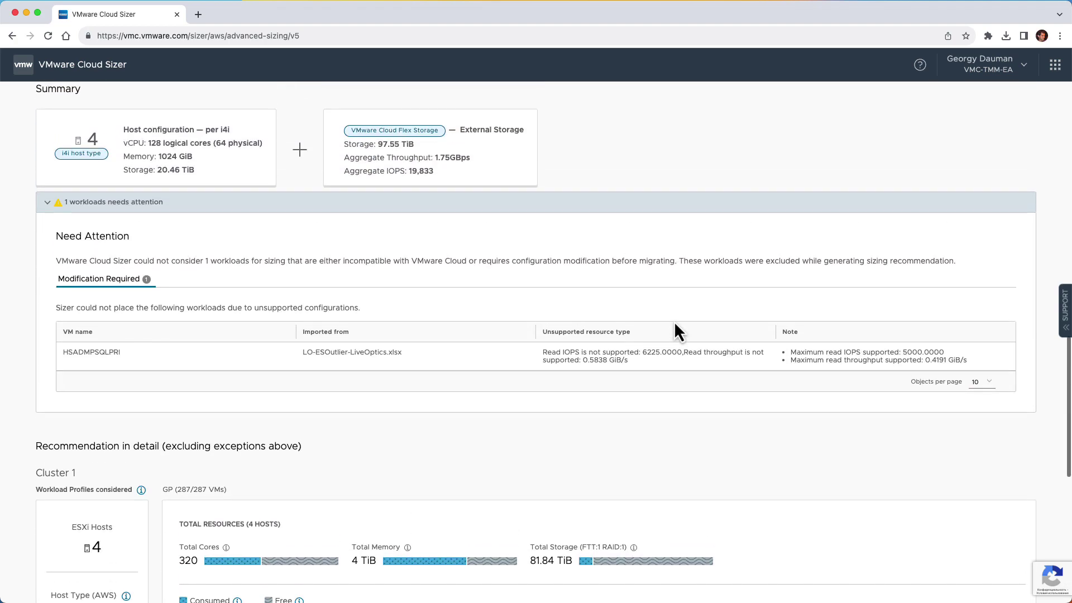
{"action": "left_click", "coordinate": [922, 118]}
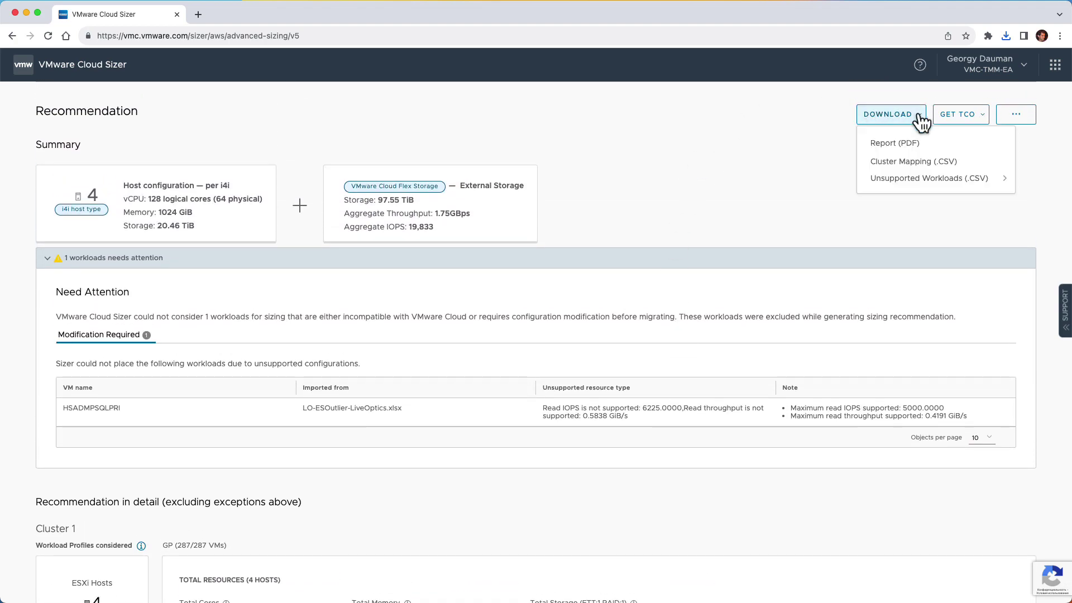
{"action": "left_click", "coordinate": [923, 164]}
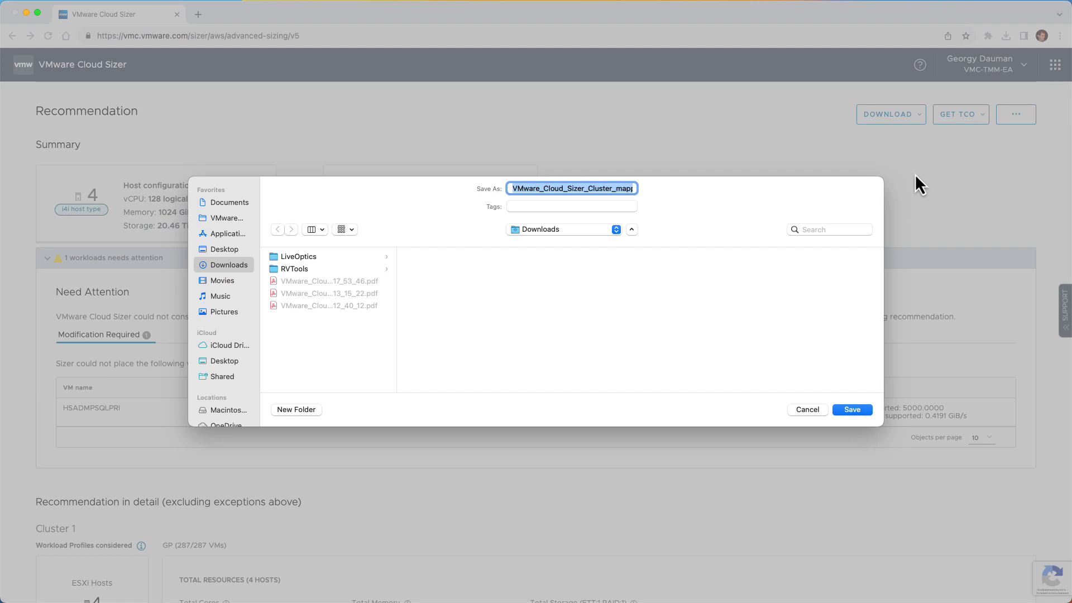
{"action": "left_click", "coordinate": [860, 413]}
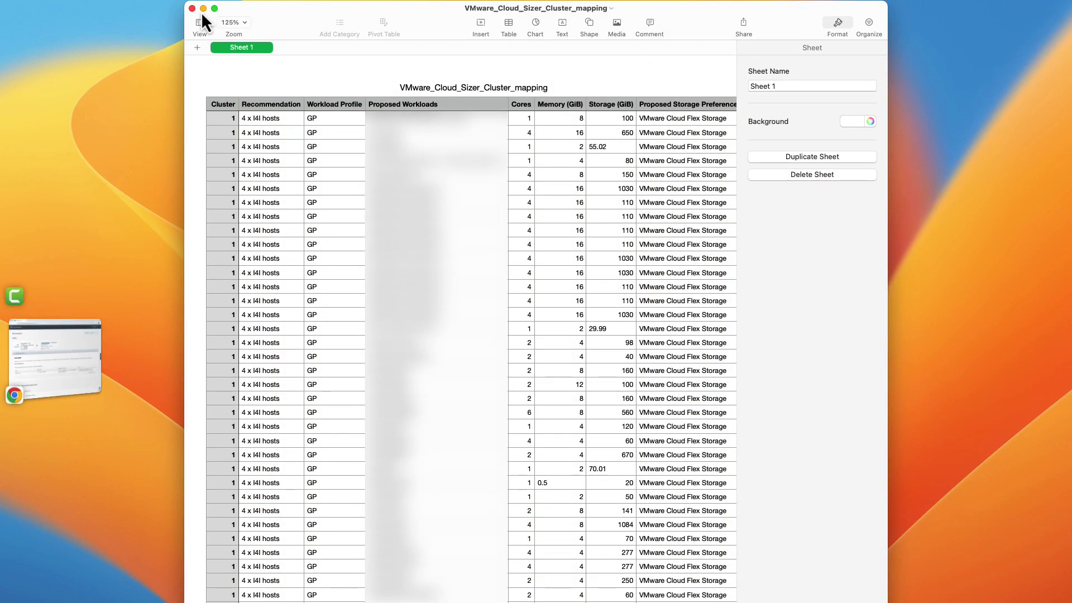
{"action": "left_click", "coordinate": [88, 339]}
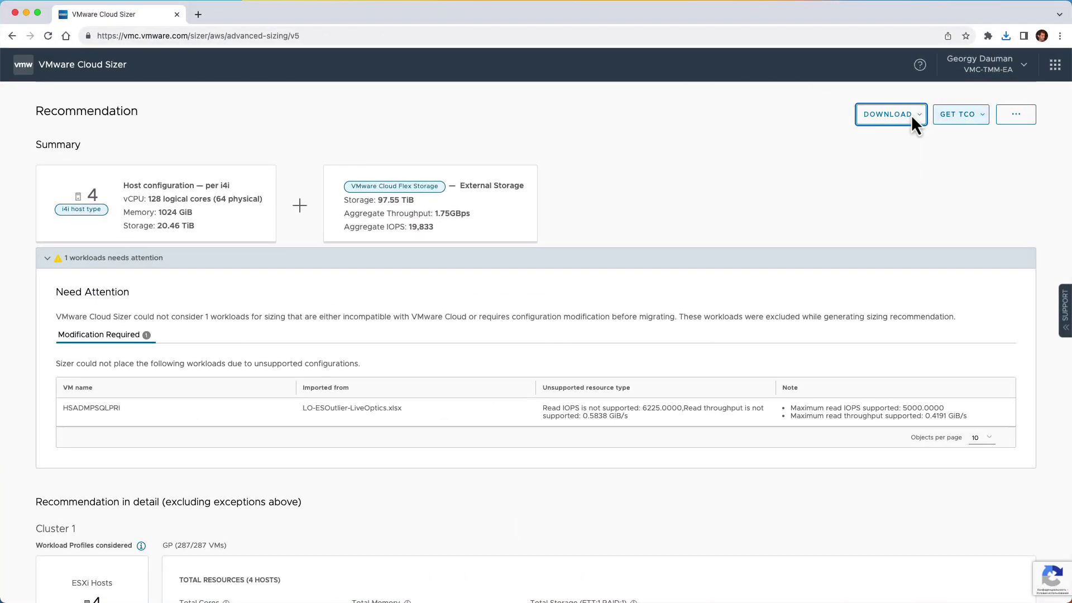
- Download the Modification Required CSV of unsupported workloads to the Downloads folder, then open it for review and close it
{"action": "left_click", "coordinate": [912, 116]}
{"action": "left_click", "coordinate": [918, 180]}
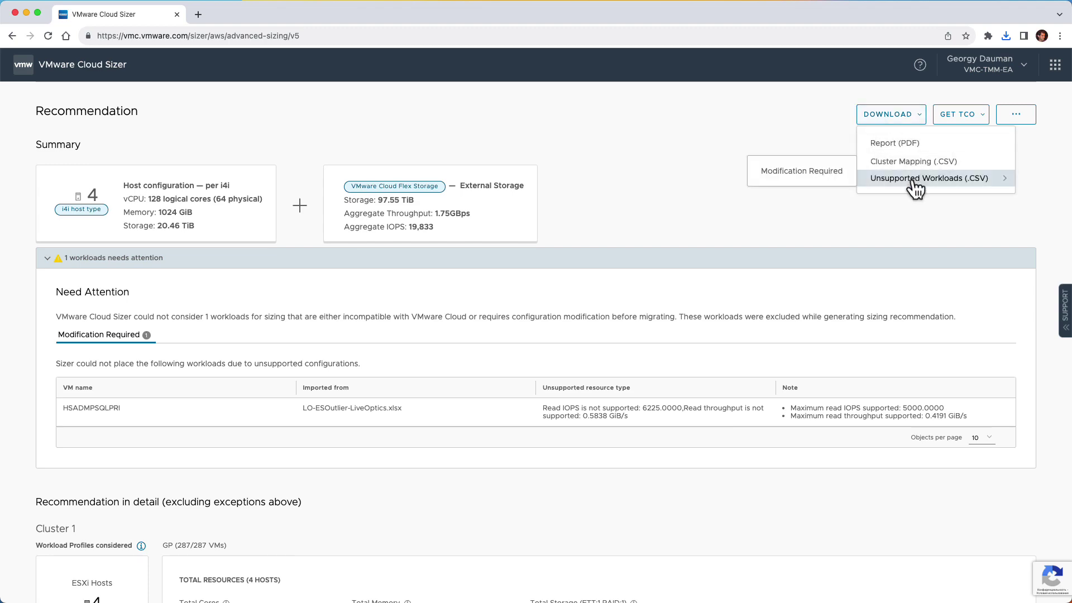
{"action": "left_click", "coordinate": [827, 177]}
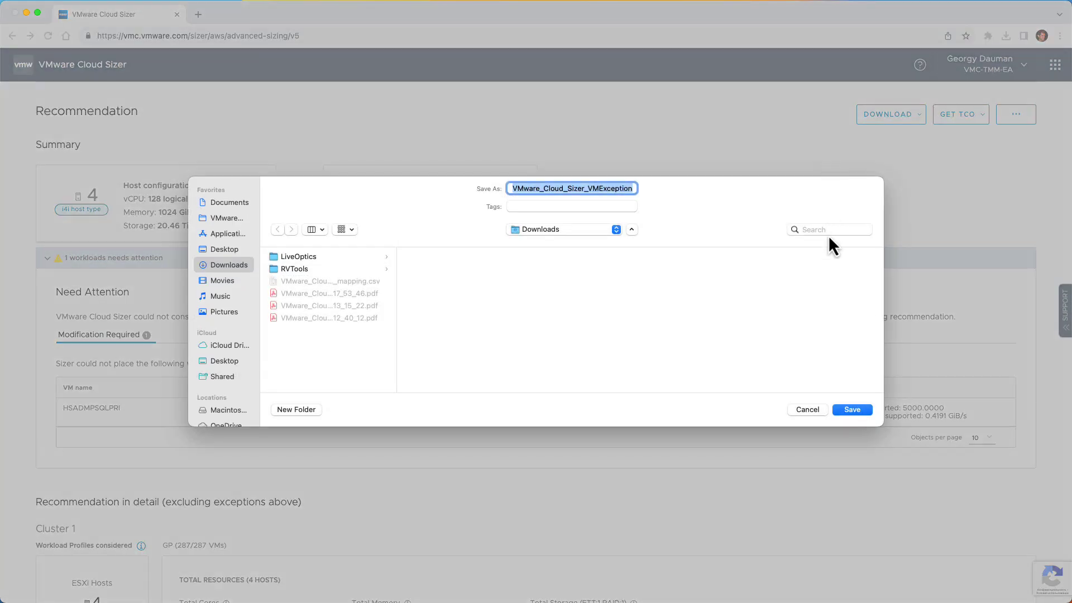
{"action": "left_click", "coordinate": [858, 414]}
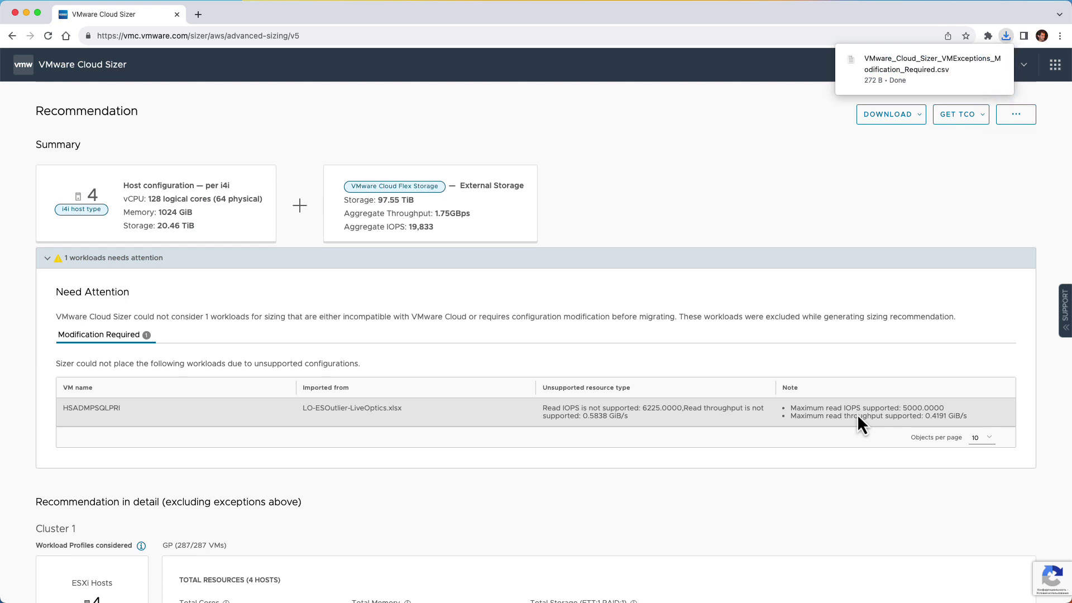
{"action": "left_click", "coordinate": [997, 60]}
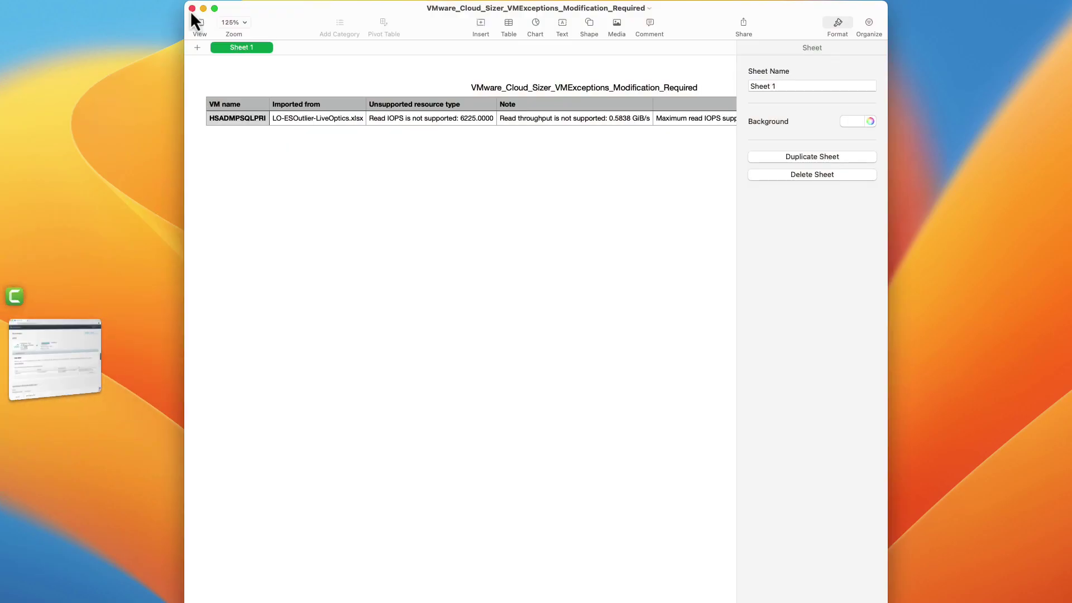
{"action": "left_click", "coordinate": [192, 9]}
- Save the project as New Sizer Demo with customer name Rainpole and return to the sizer dashboard
{"action": "scroll", "coordinate": [154, 447], "scroll_direction": "down", "scroll_amount": 10}
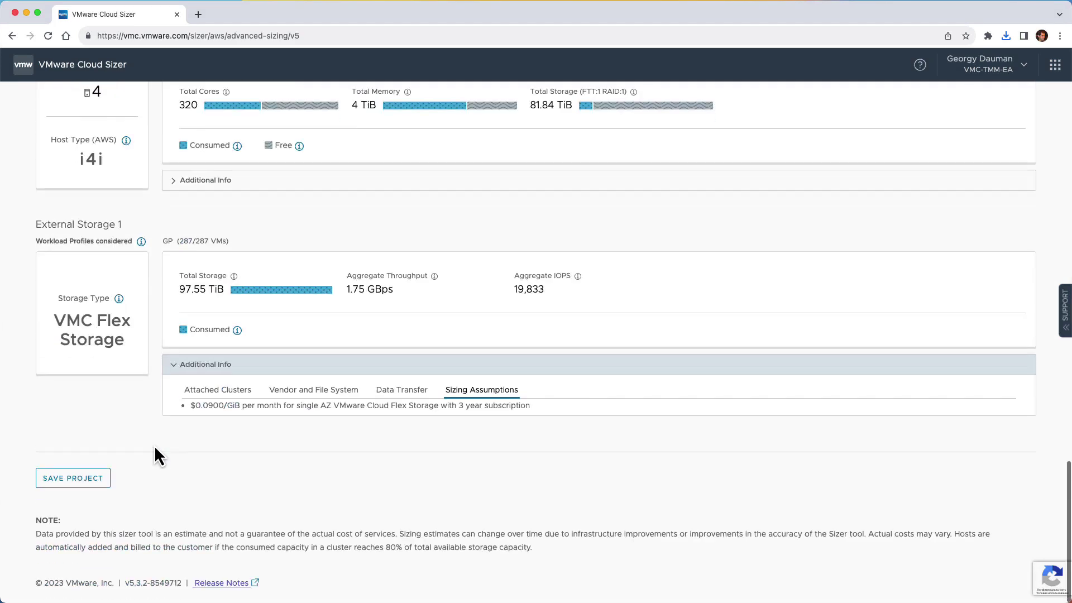
{"action": "left_click", "coordinate": [91, 484]}
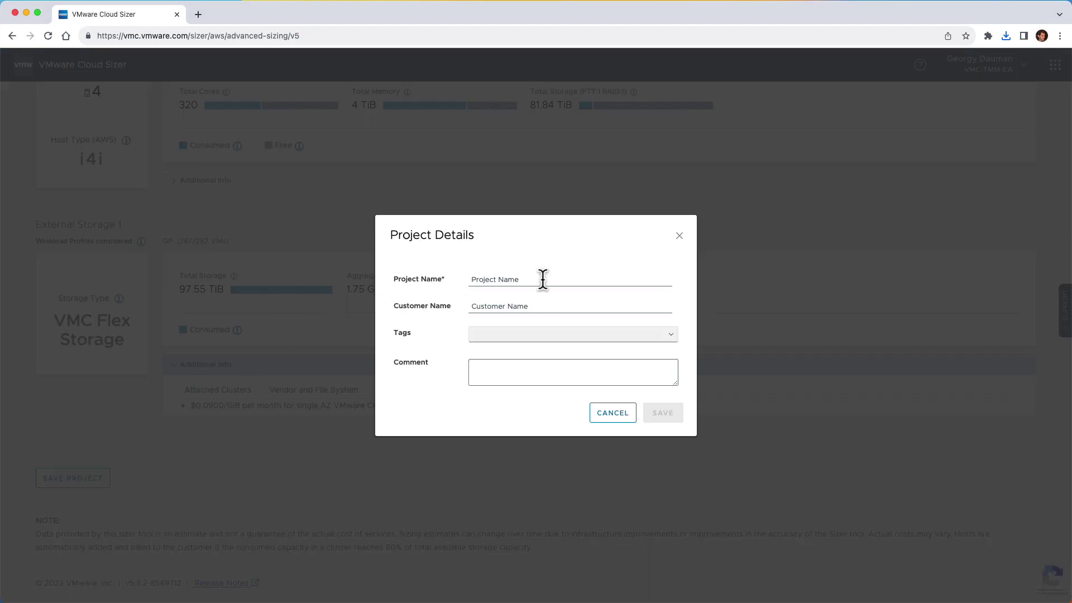
{"action": "left_click", "coordinate": [543, 280]}
{"action": "type", "text": "New Sizer Demo"}
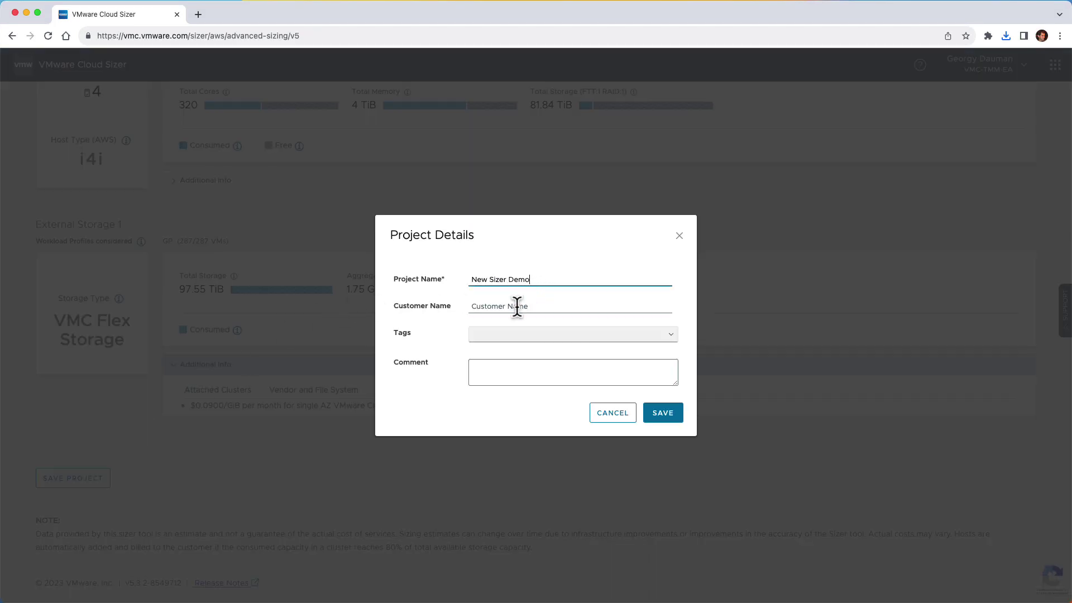
{"action": "left_click", "coordinate": [518, 306]}
{"action": "type", "text": "Rubrik"}
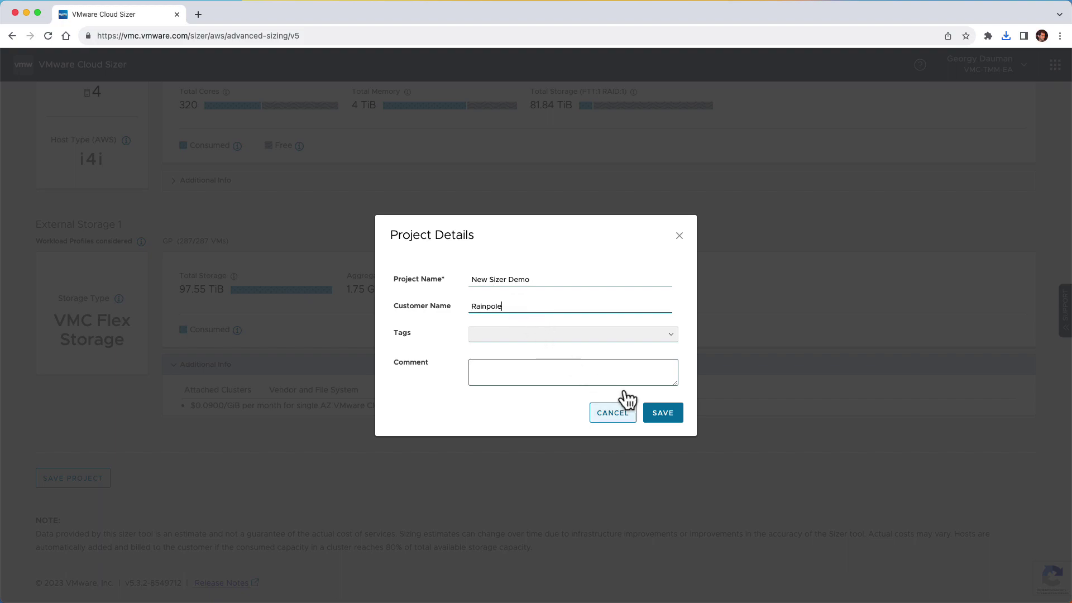
{"action": "left_click", "coordinate": [663, 412]}
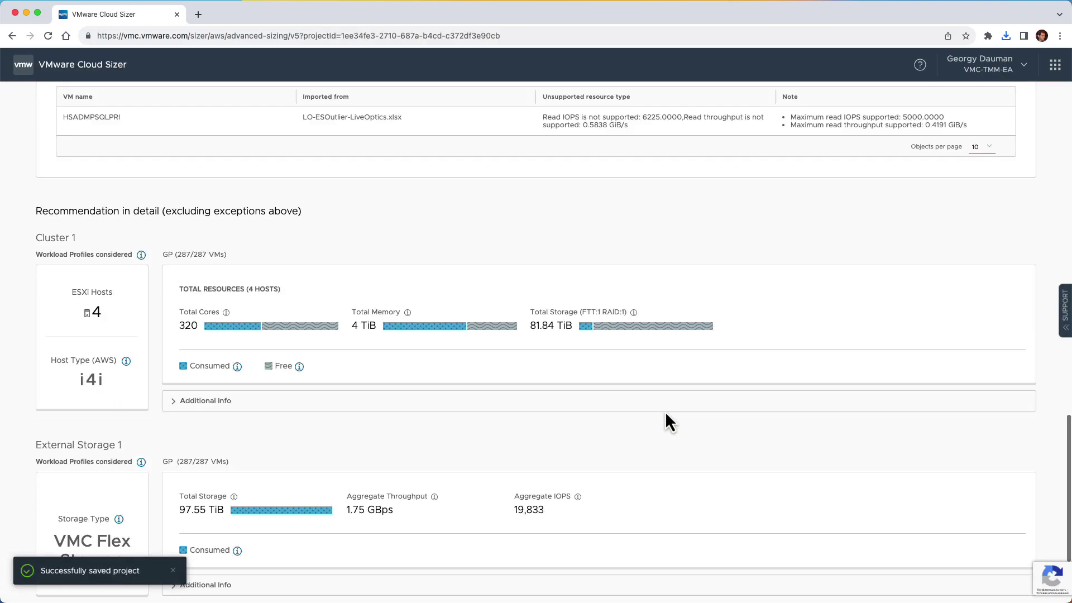
{"action": "left_click", "coordinate": [60, 111]}
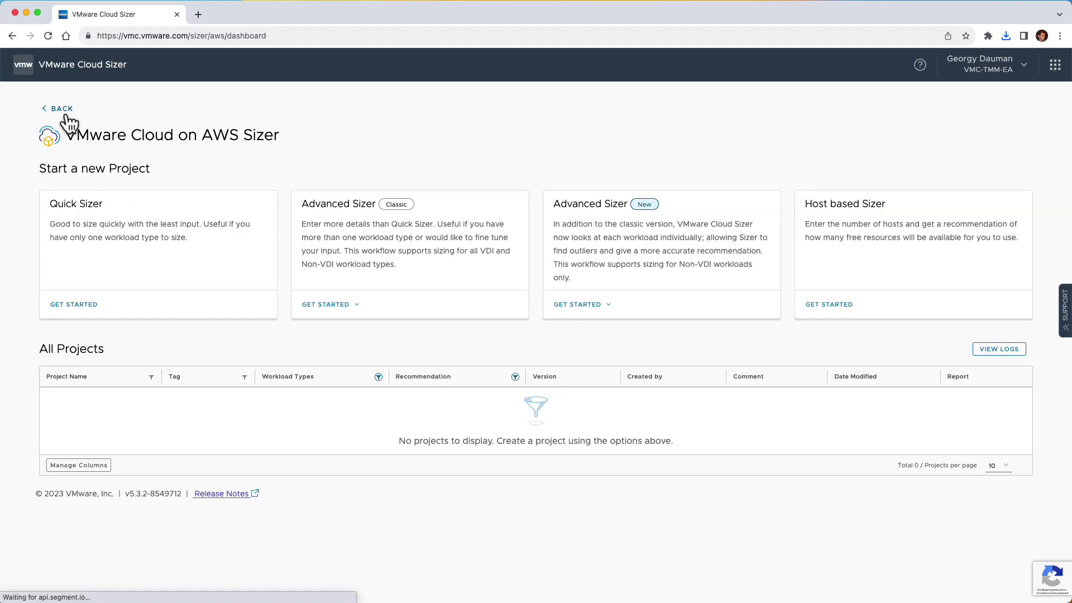